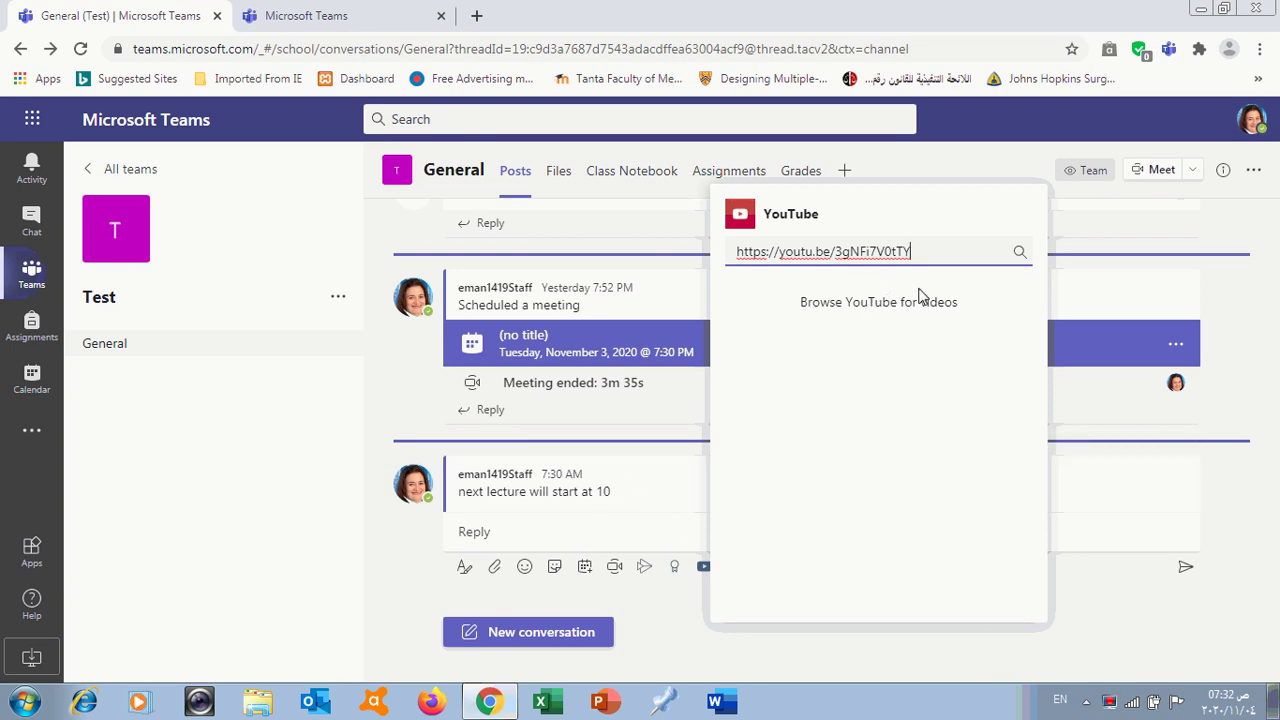
click(586, 529)
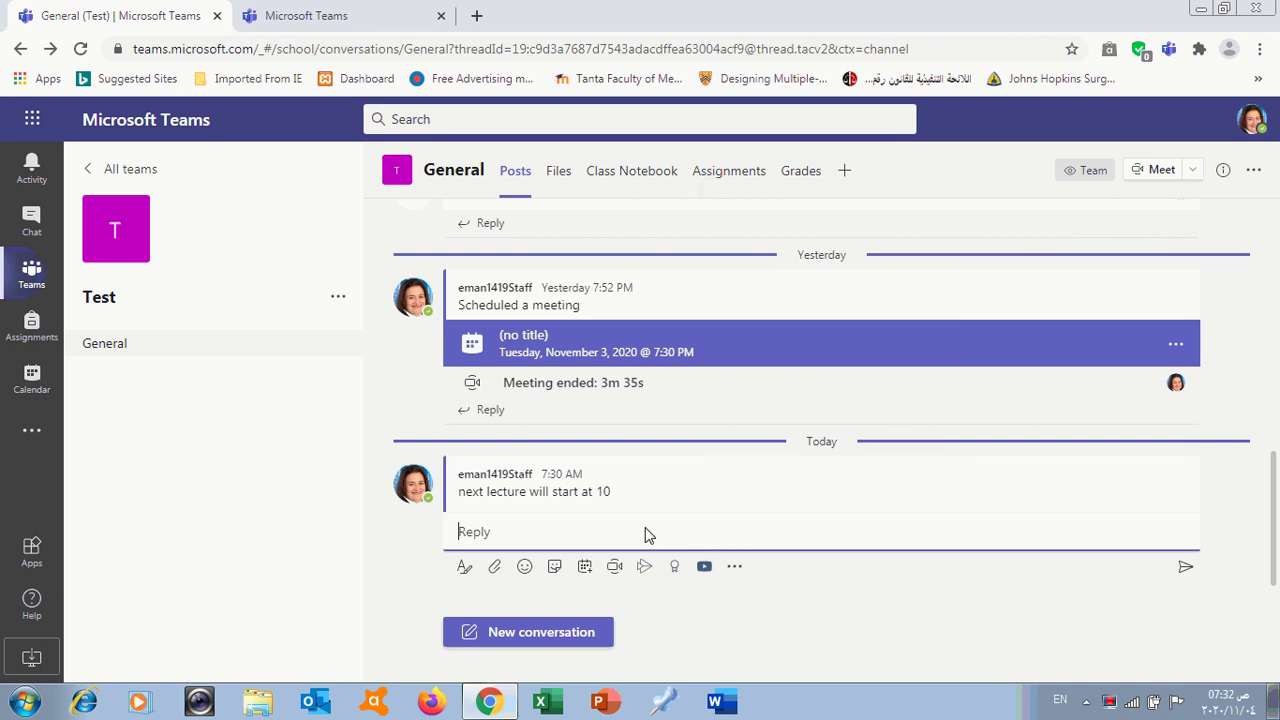
right_click(587, 527)
click(675, 385)
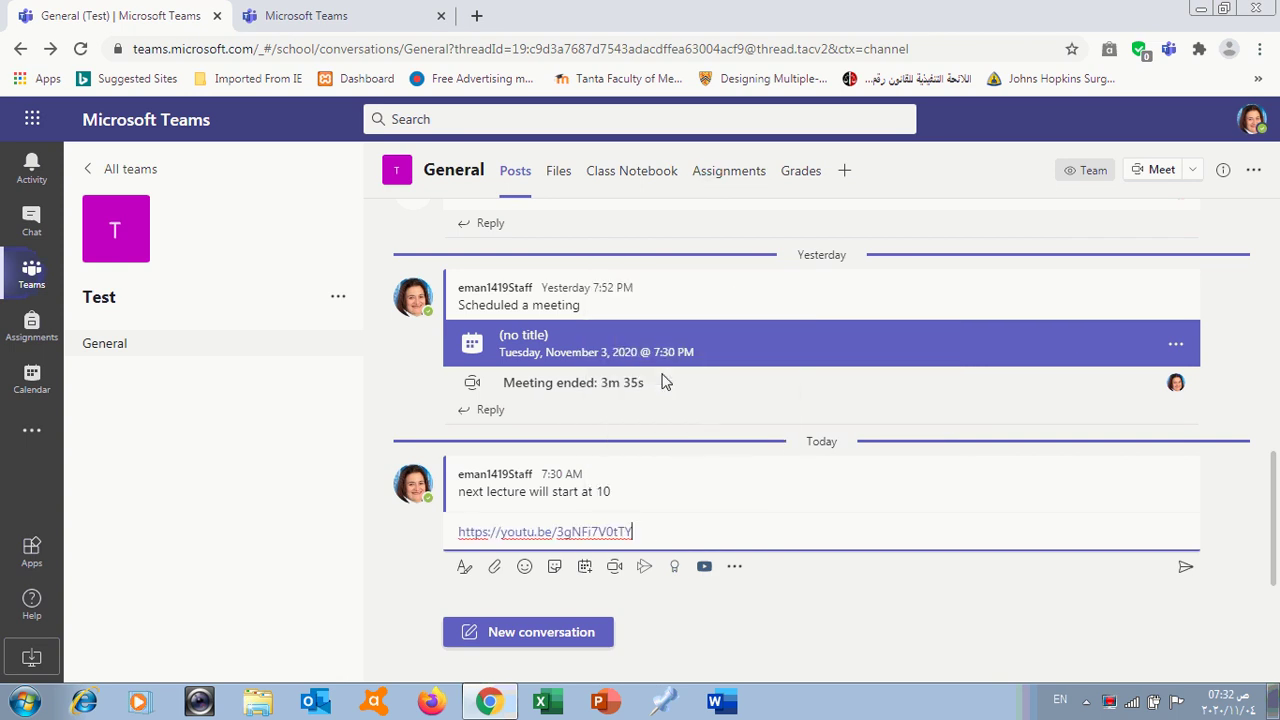
scroll(647, 590, up, 3)
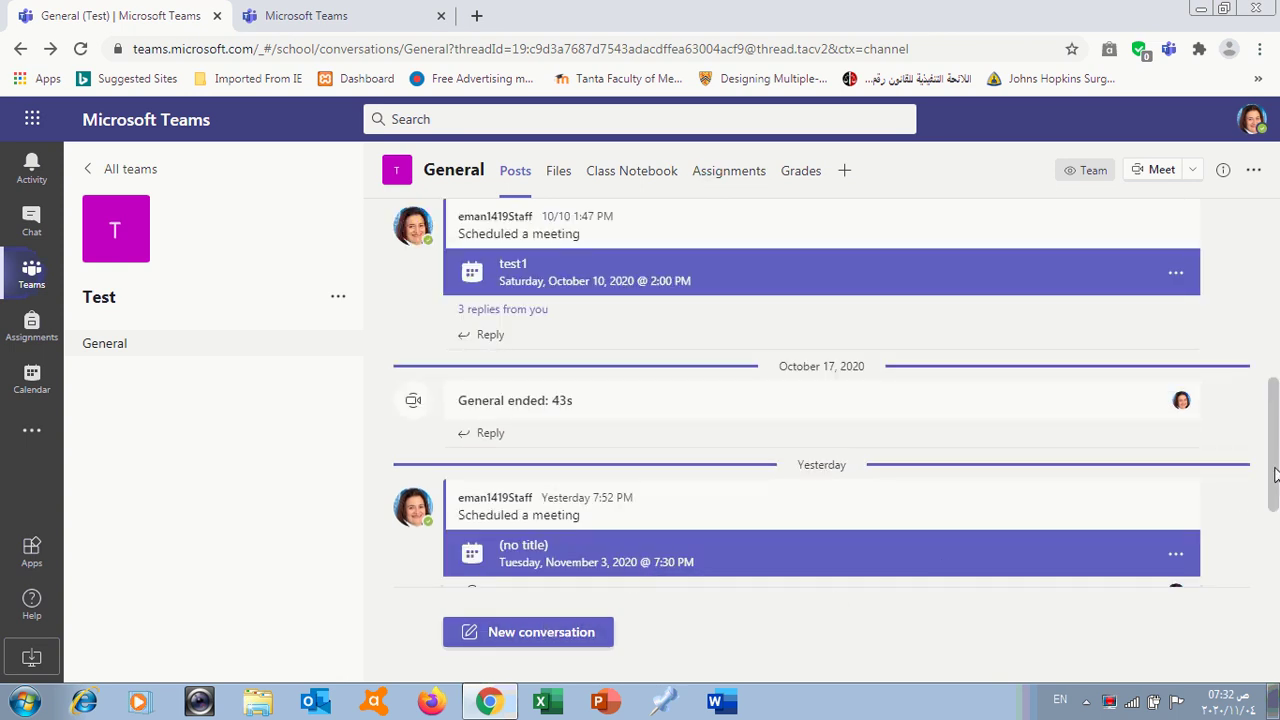
scroll(1275, 474, down, 5)
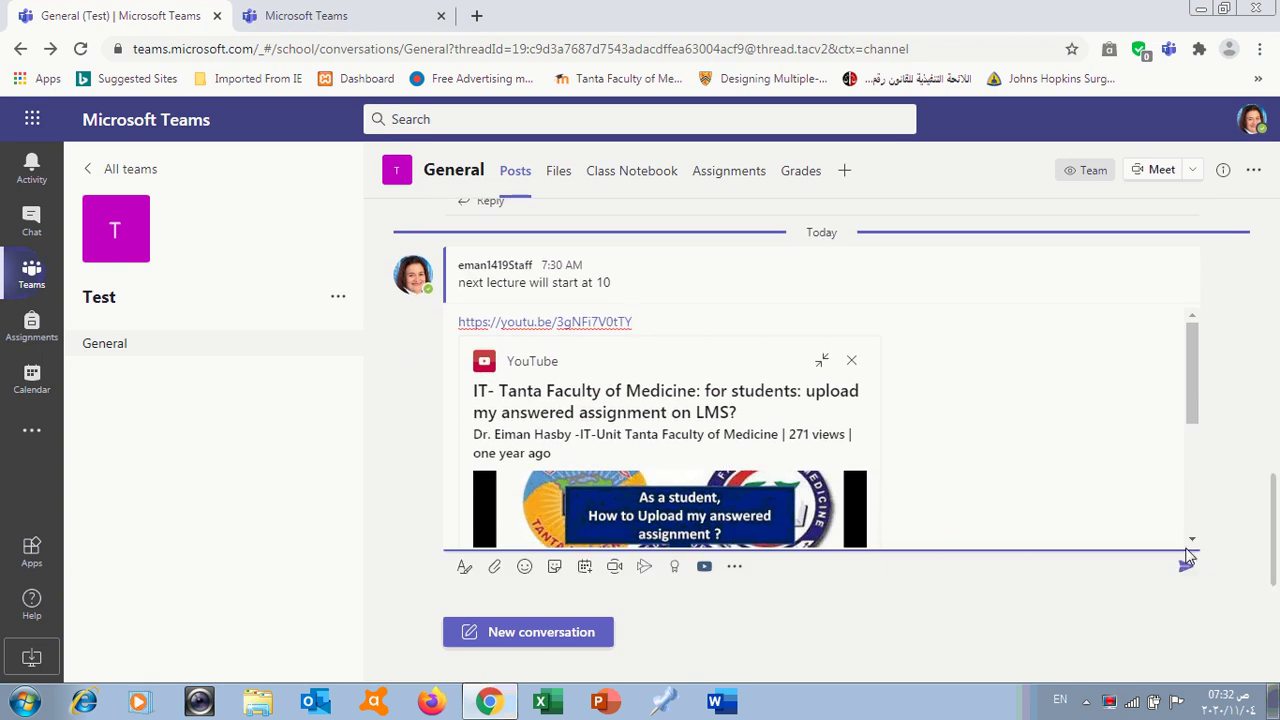
drag(1193, 414, 1193, 495)
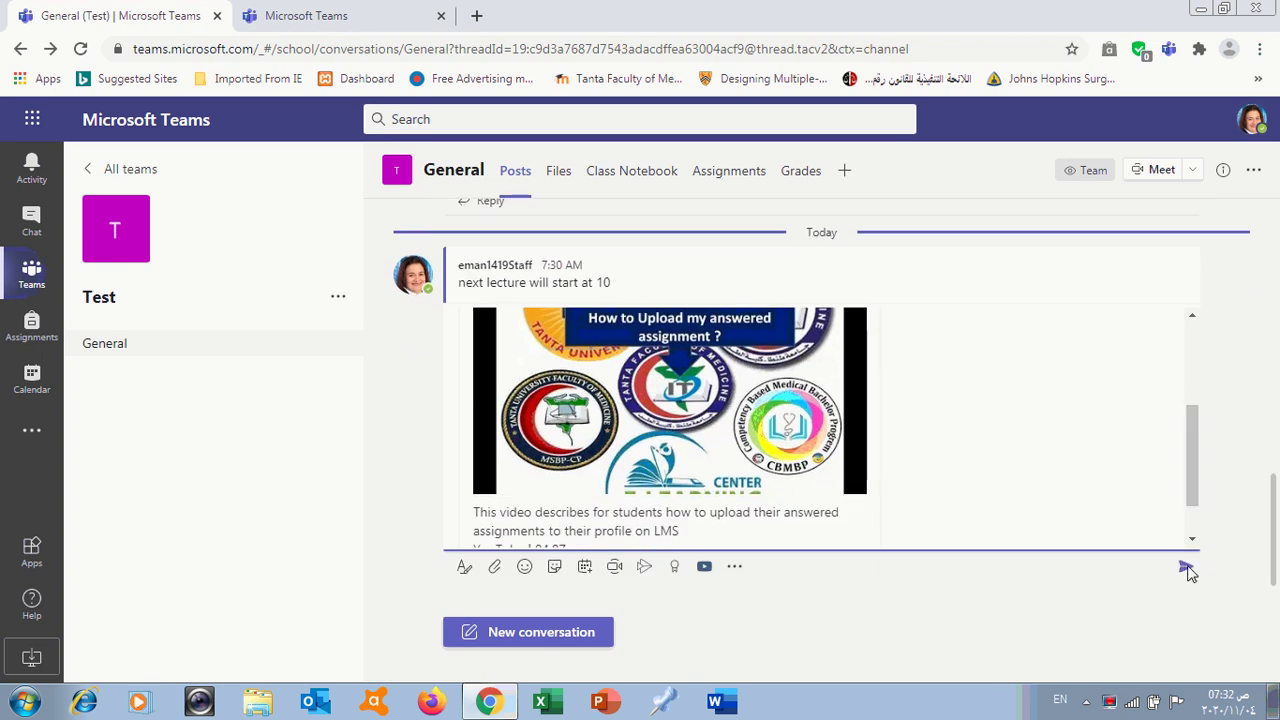
click(1186, 567)
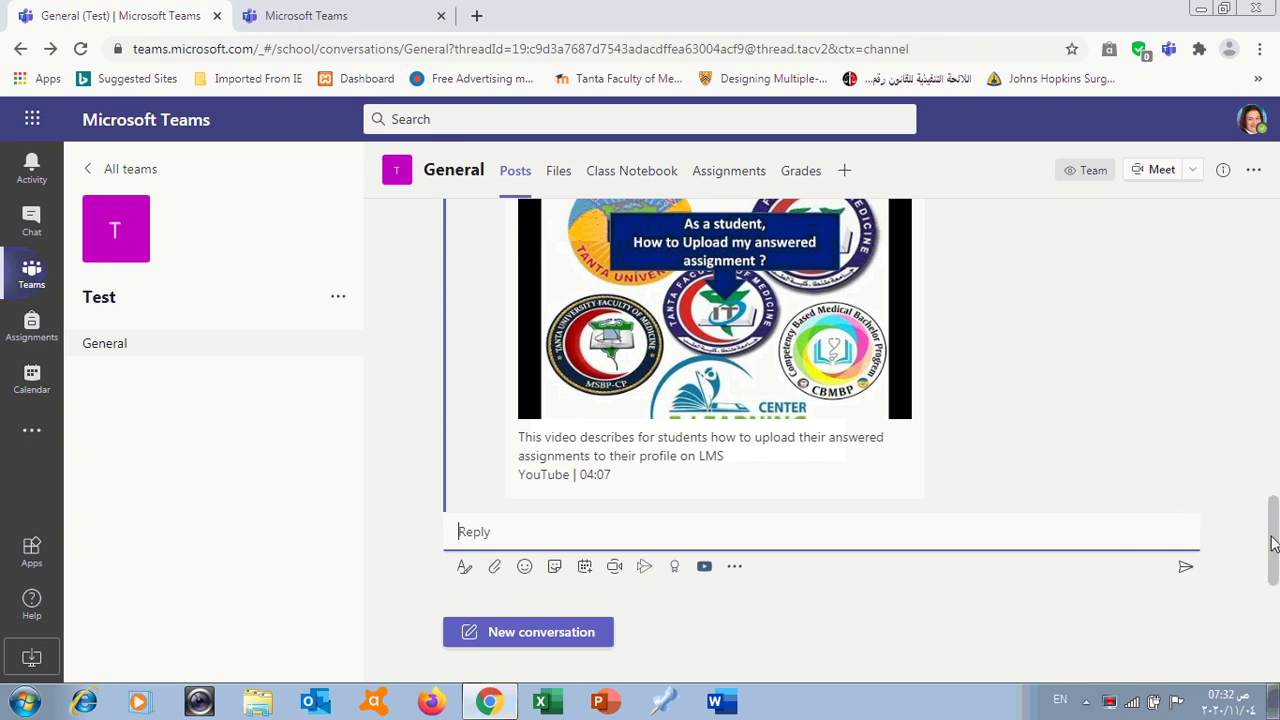
Step: Check the posted reply by opening its video on YouTube, and return to the General channel's conversation
scroll(1270, 520, up, 5)
scroll(1200, 490, down, 2)
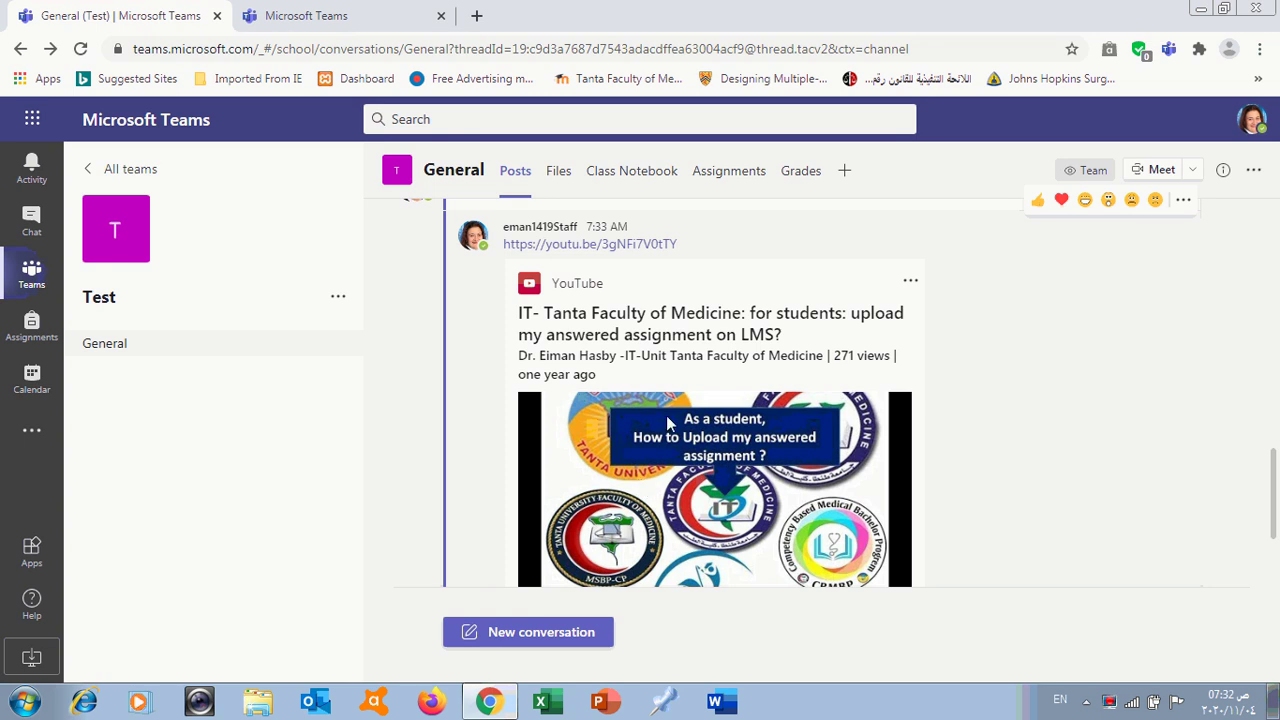
click(727, 493)
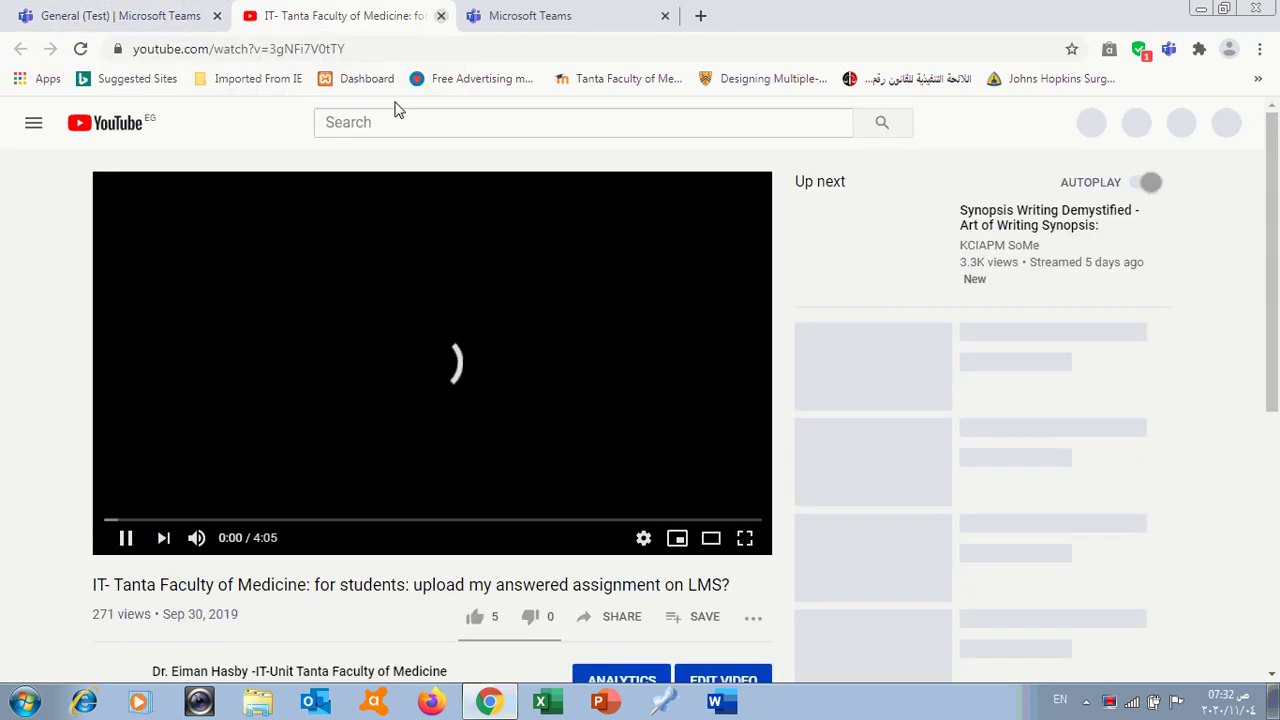
key(ctrl+w)
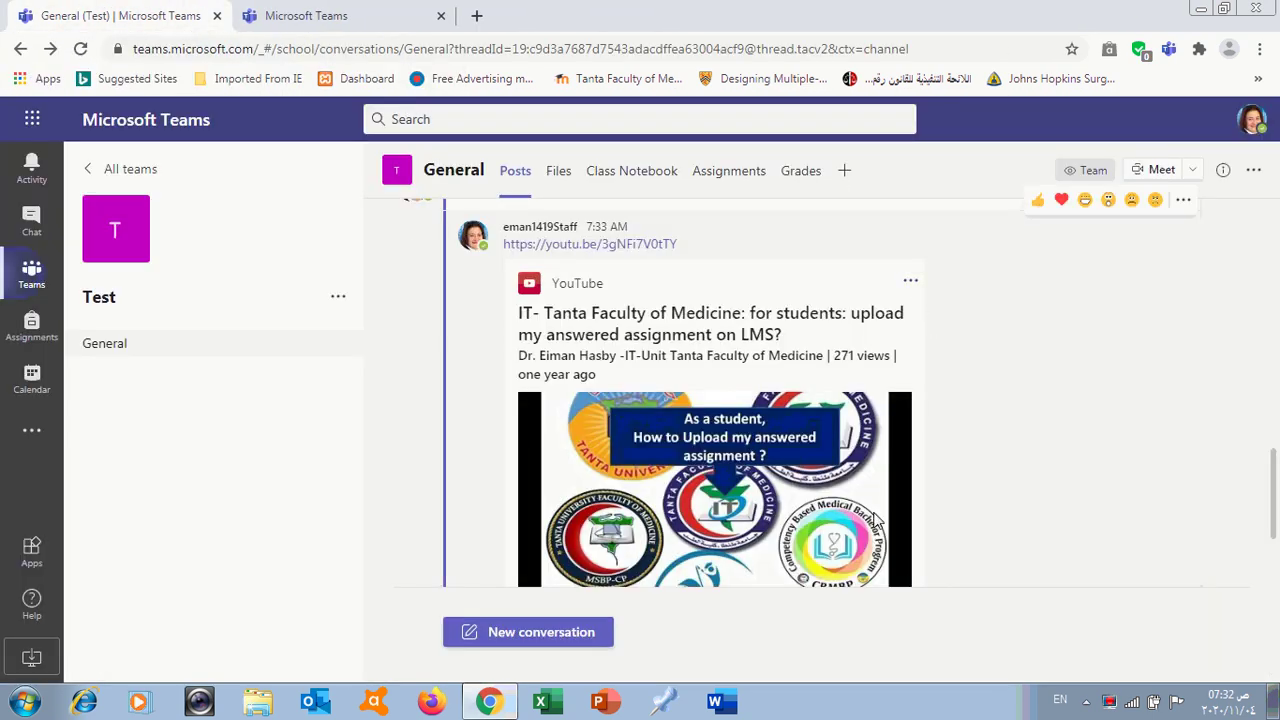
drag(1272, 495, 1272, 540)
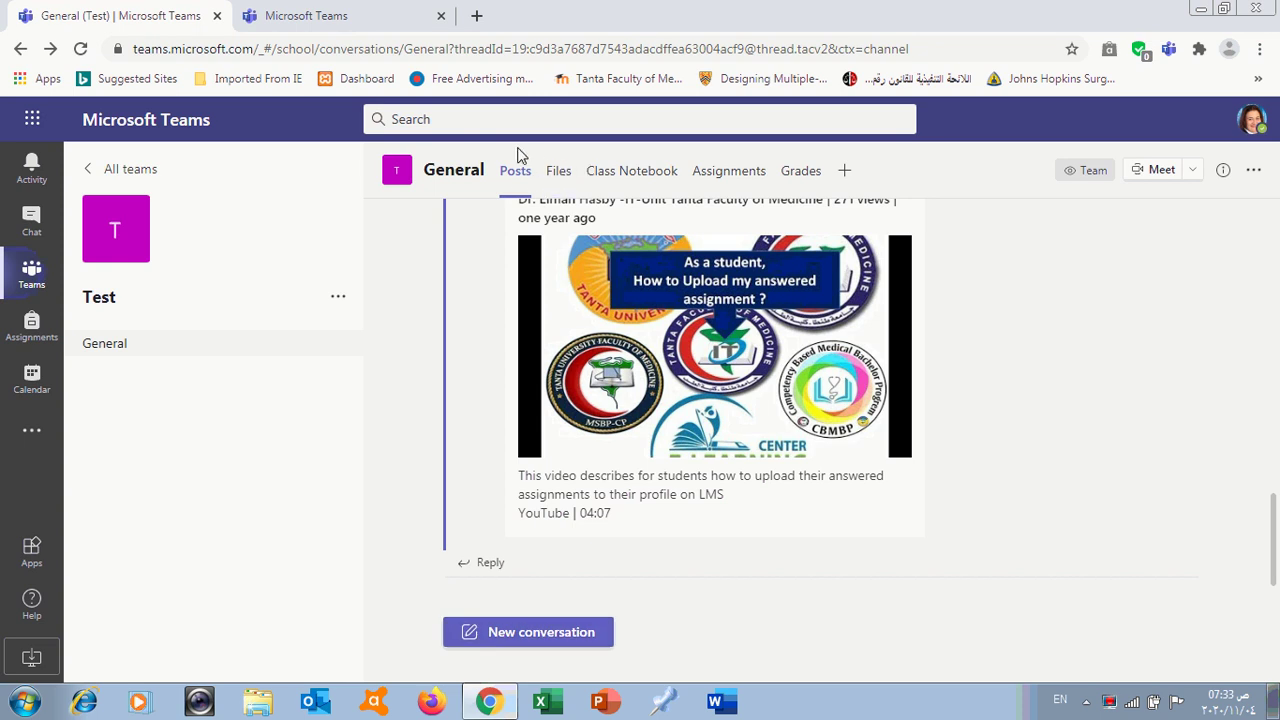
Step: View the General channel's files and return to its posts
click(557, 172)
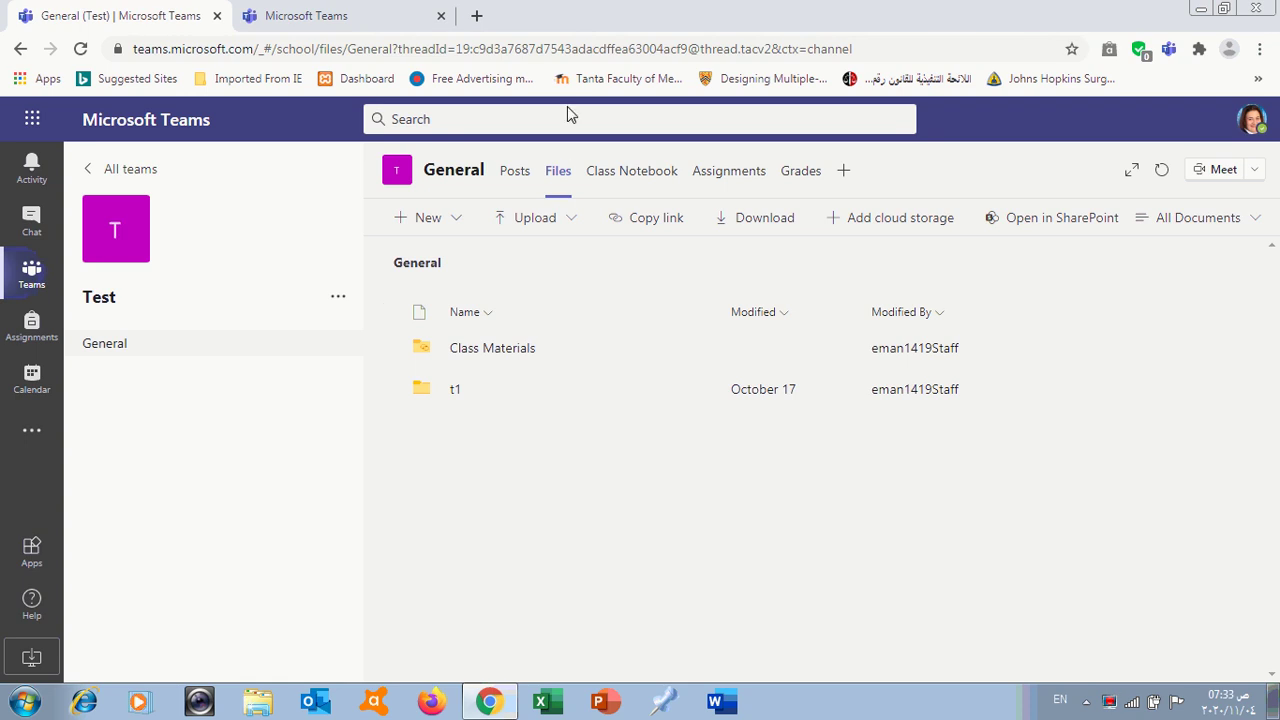
click(514, 178)
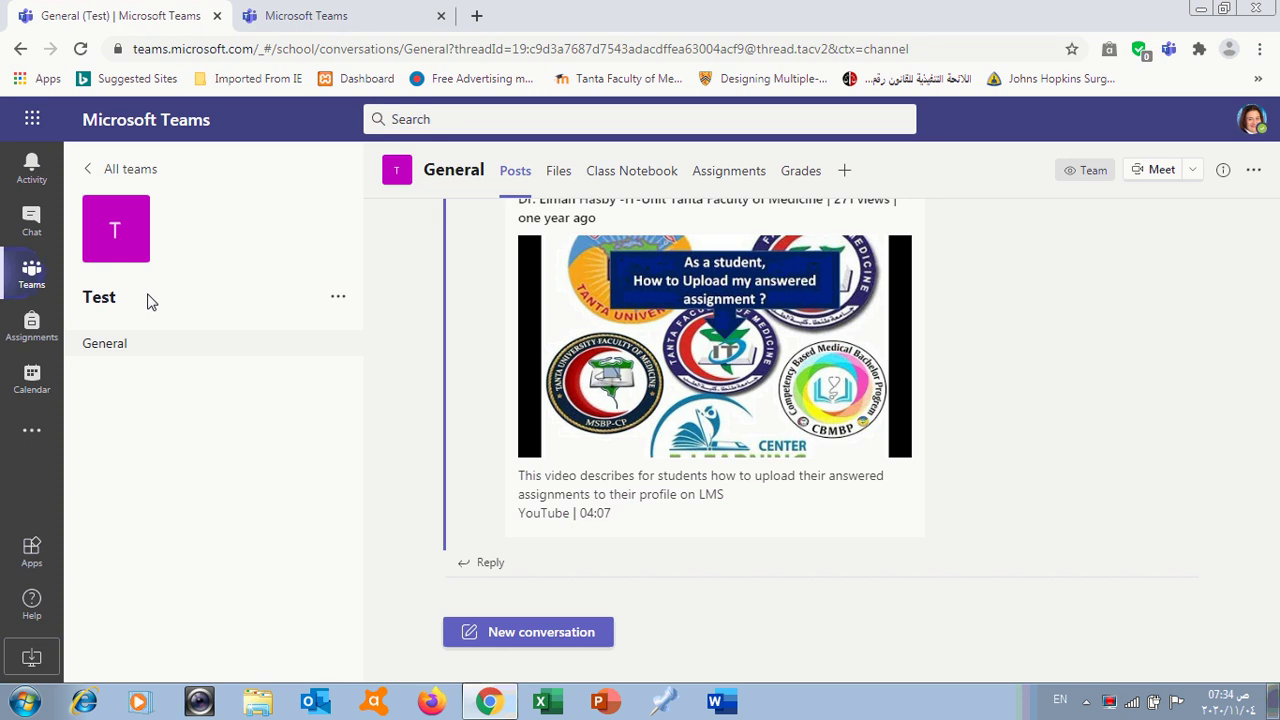
Step: Change the Test class avatar to the camera-with-flash picture on the yellow background and save the class details
click(131, 243)
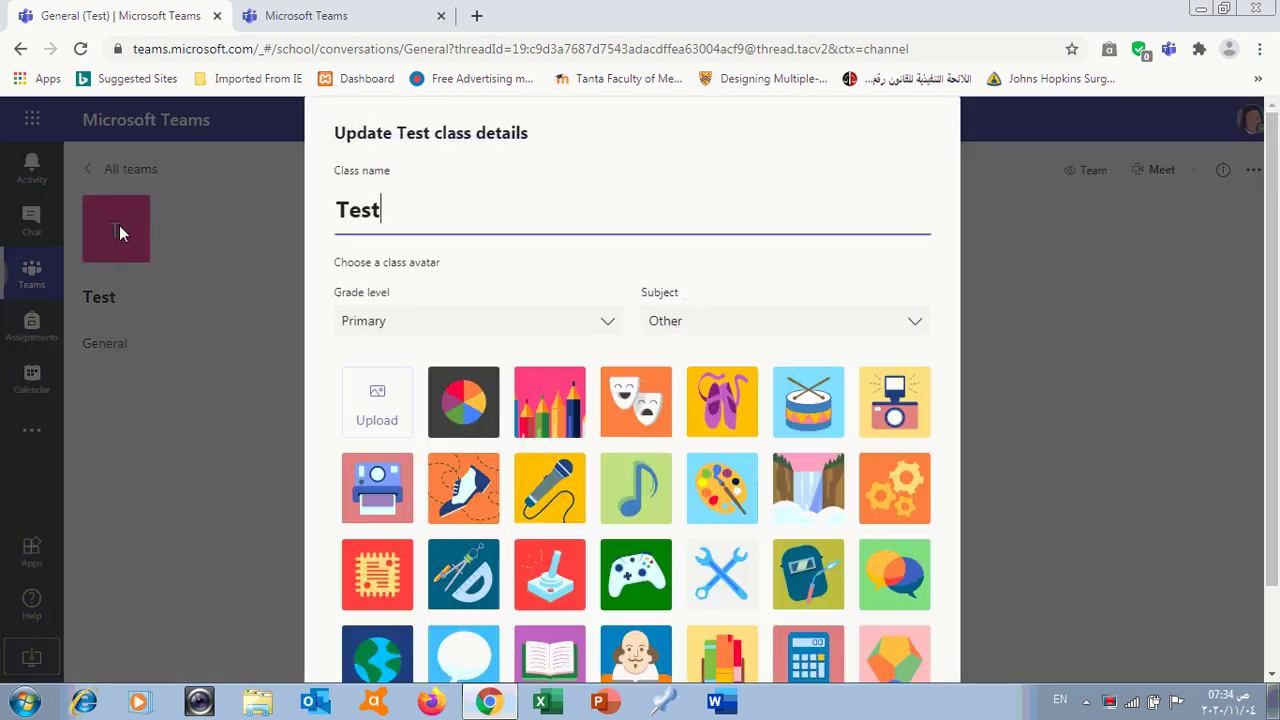
click(457, 420)
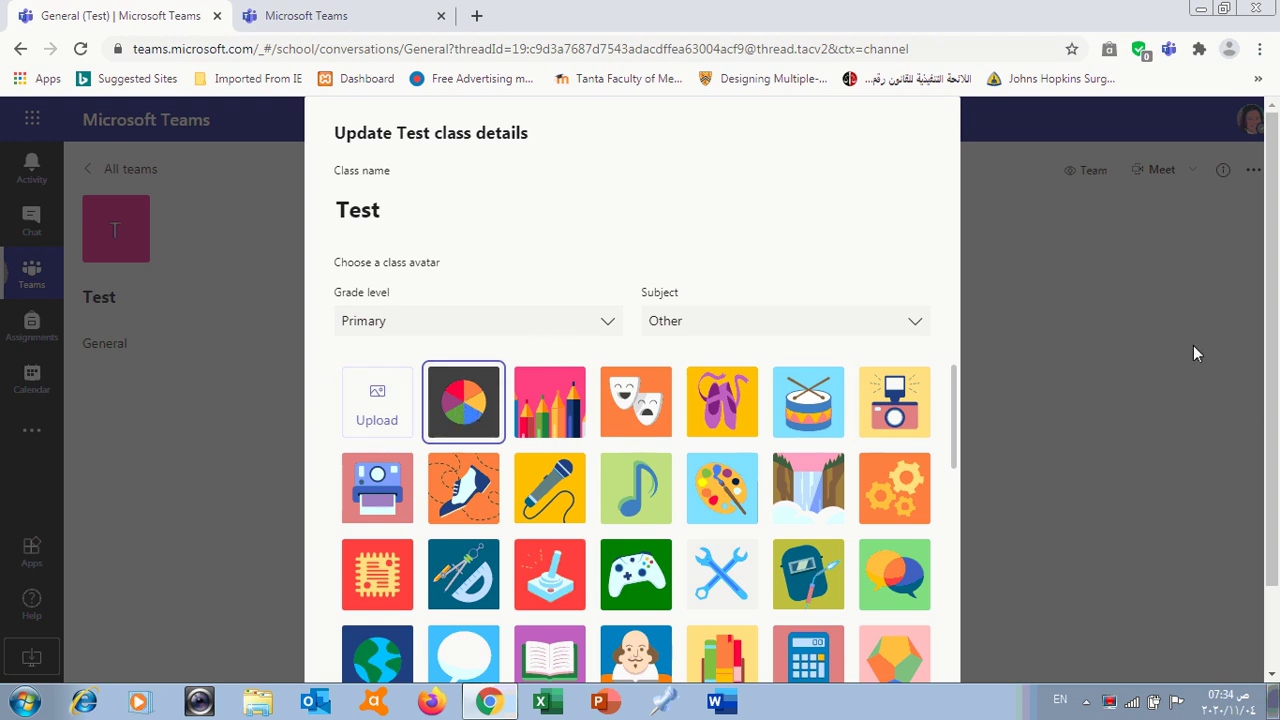
click(908, 390)
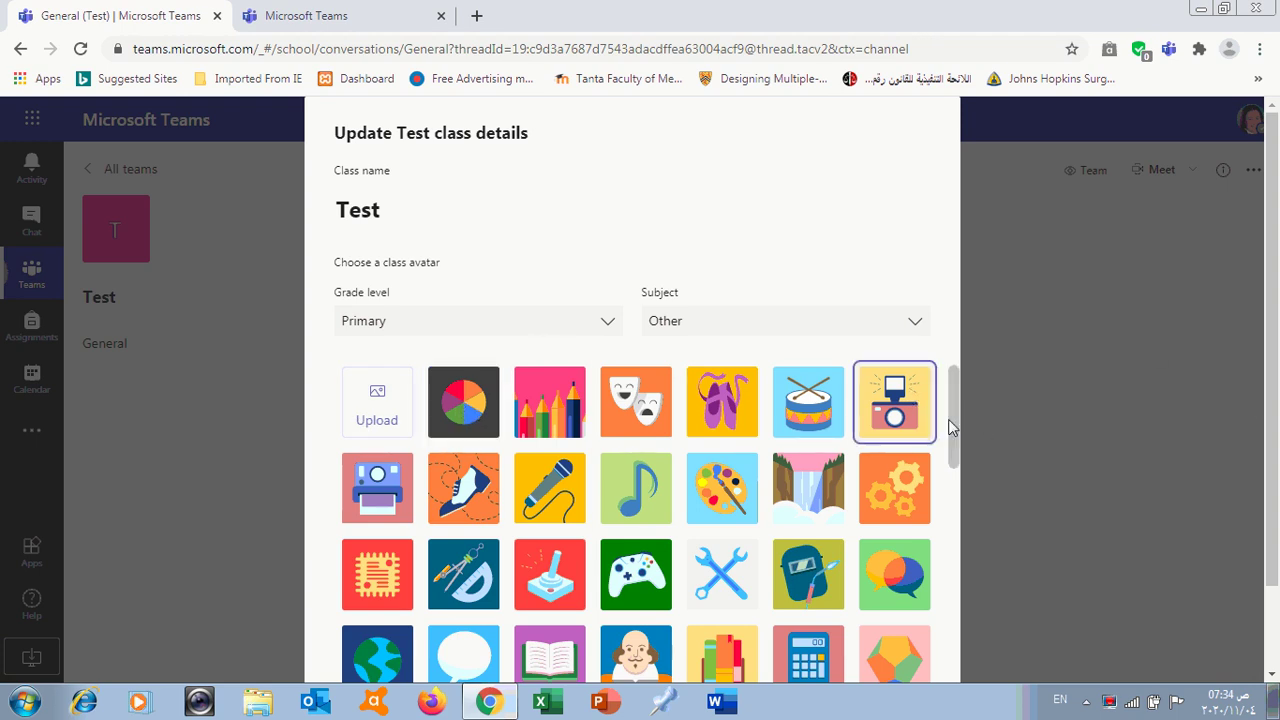
drag(952, 432, 991, 610)
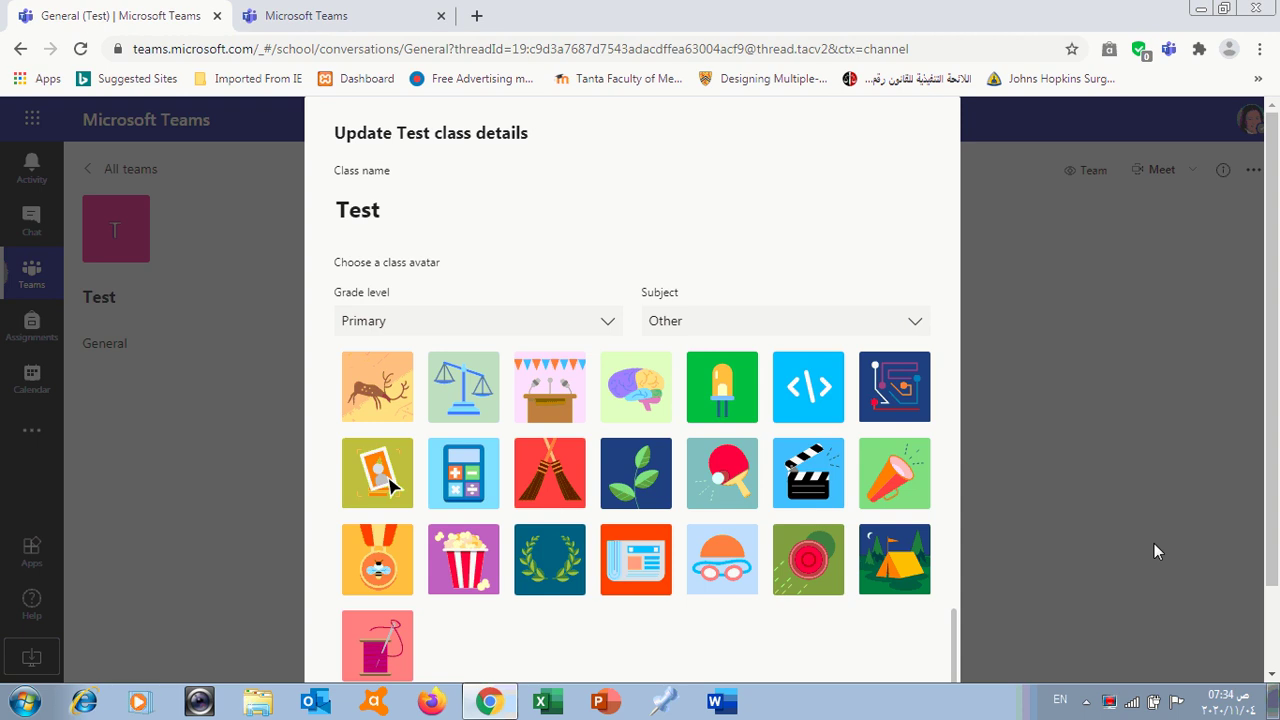
scroll(1275, 560, down, 3)
click(890, 636)
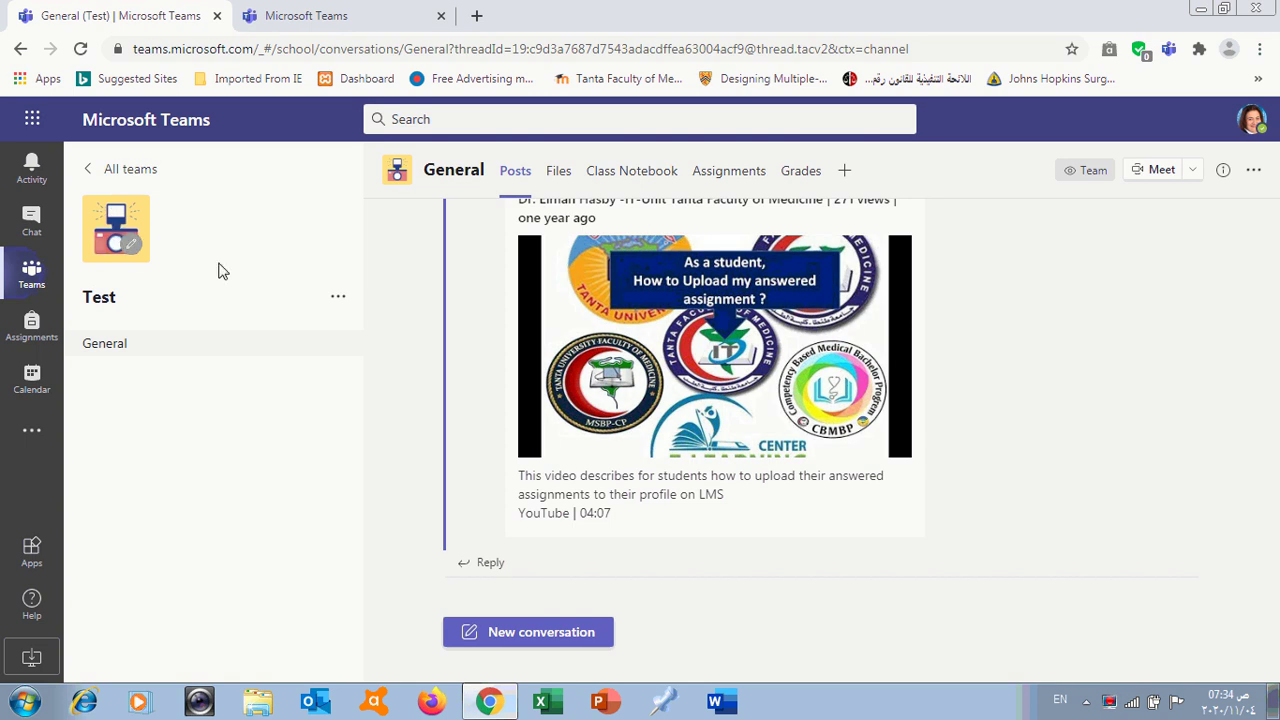
Step: Open the management page of the Test team and examine the owner's role options and the members and guests
click(338, 301)
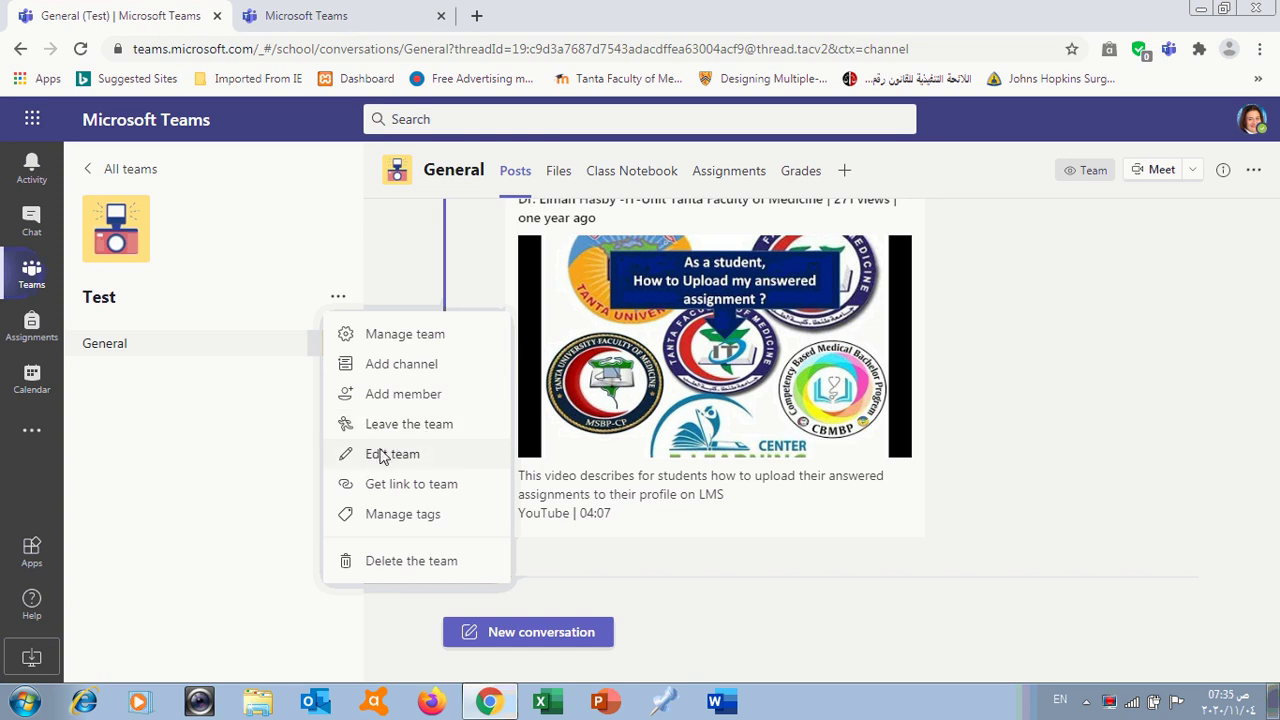
click(389, 336)
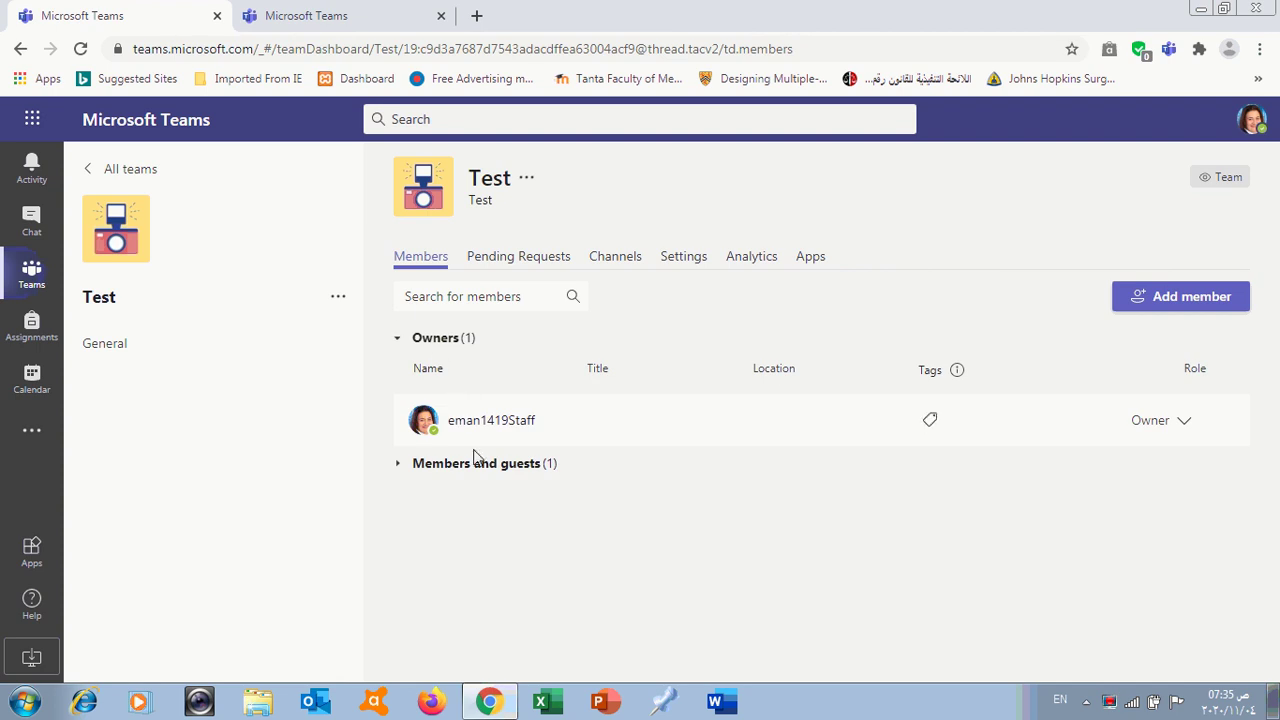
mouse_move(483, 432)
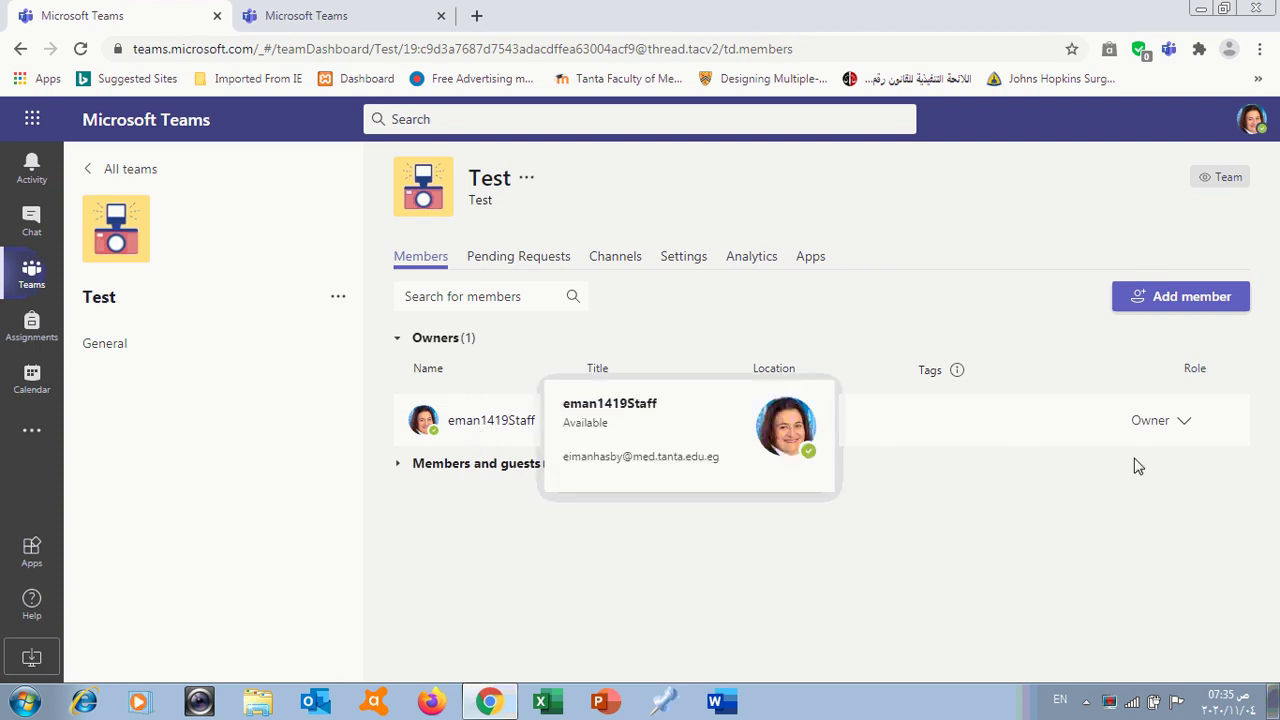
click(1185, 422)
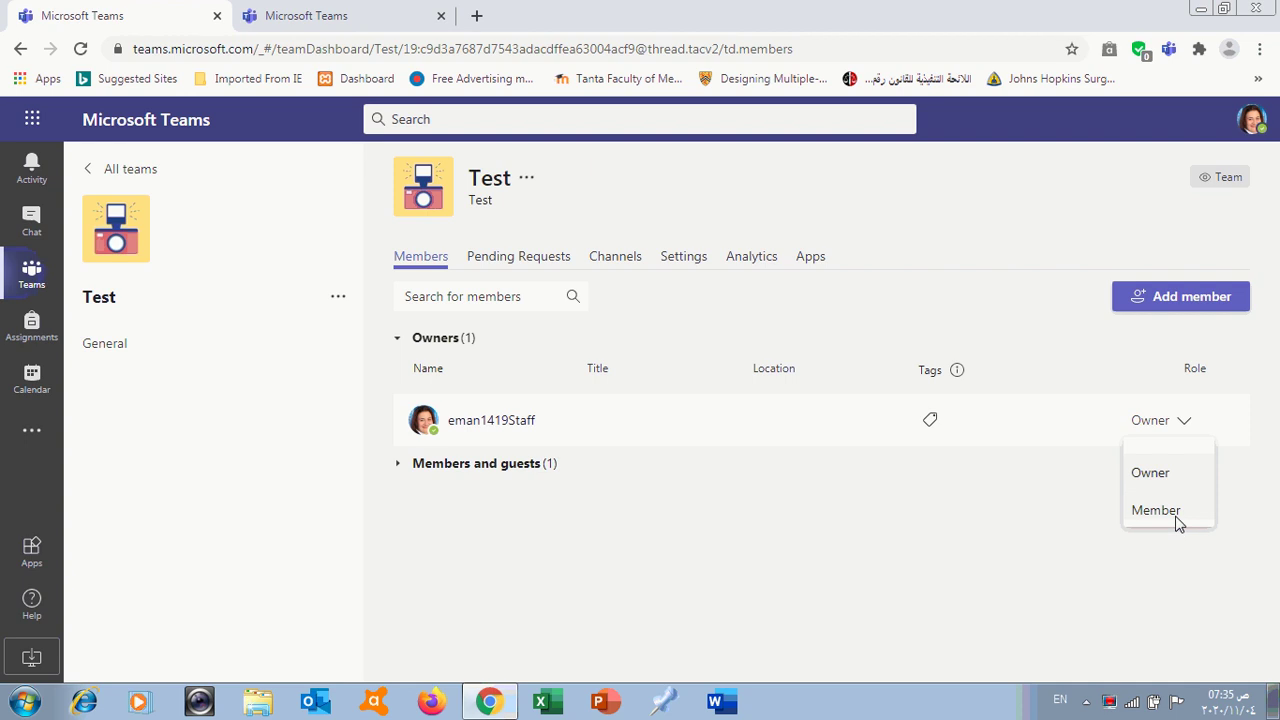
click(553, 507)
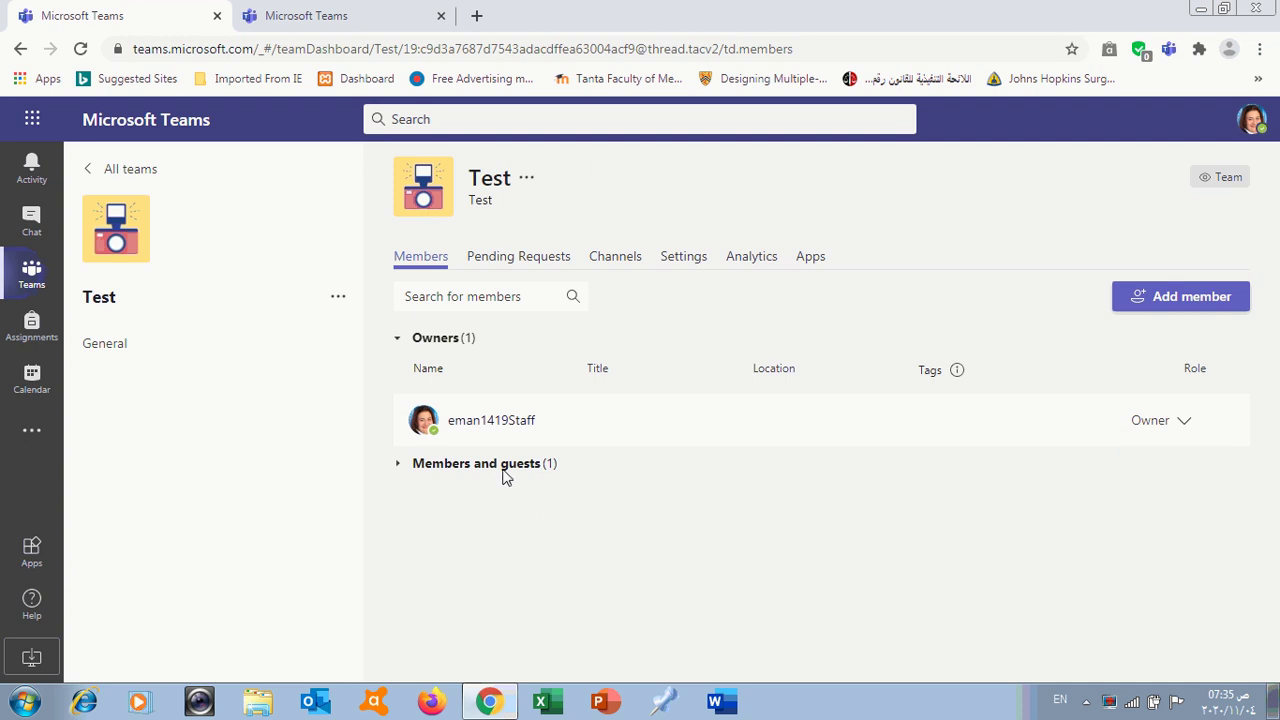
click(505, 465)
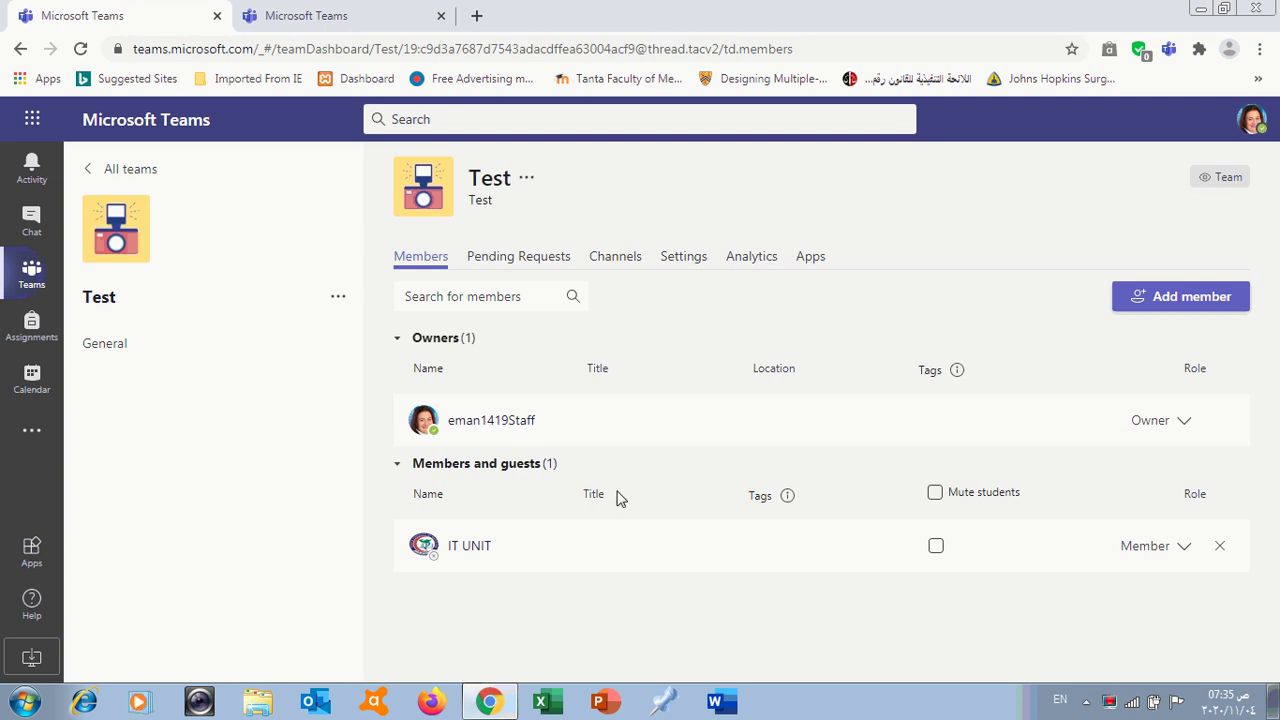
Step: Start adding members to the Test team and try student searches with "h" and with the Arabic letter "ا"
click(1178, 305)
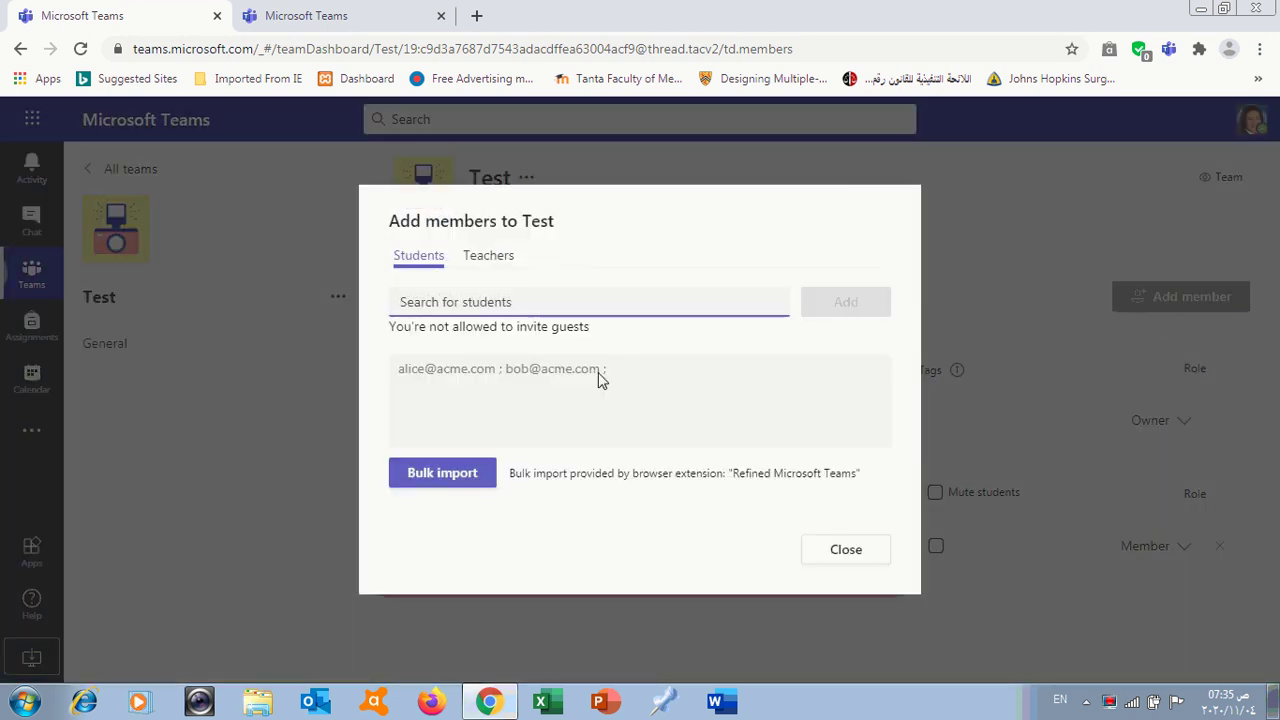
click(440, 301)
text(h)
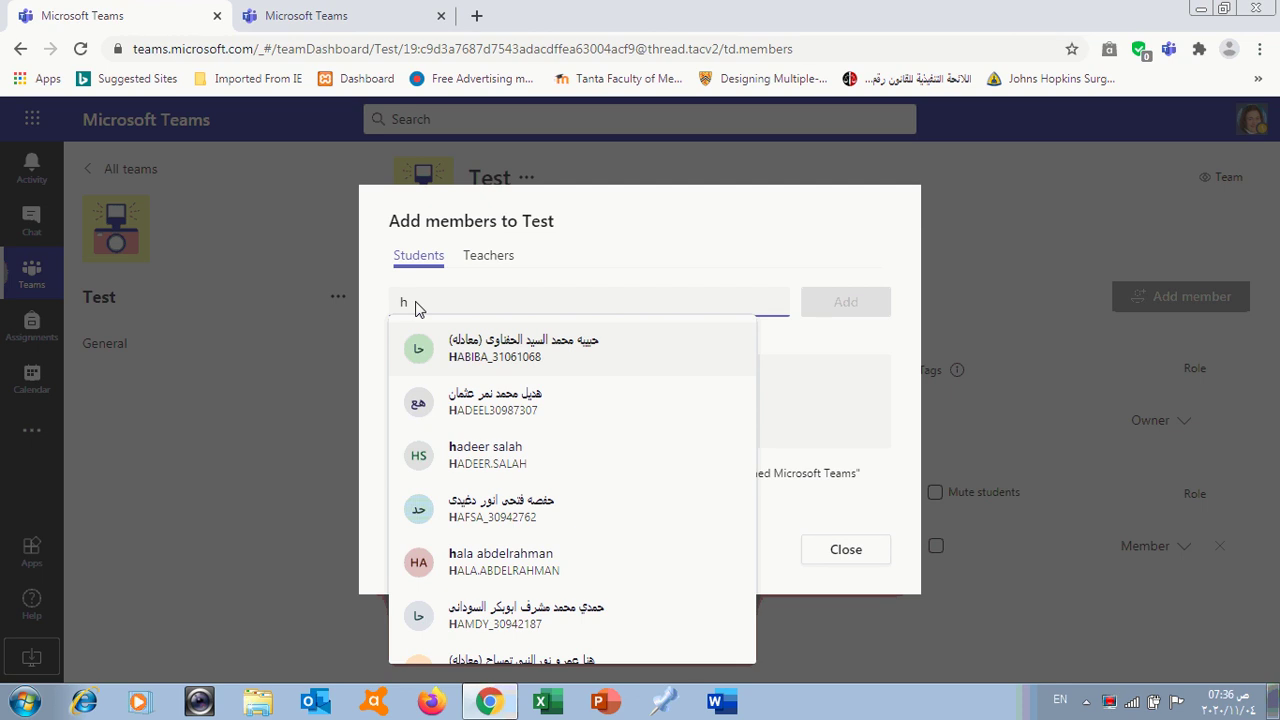
key(BackSpace)
key(alt+shift)
text(ا)
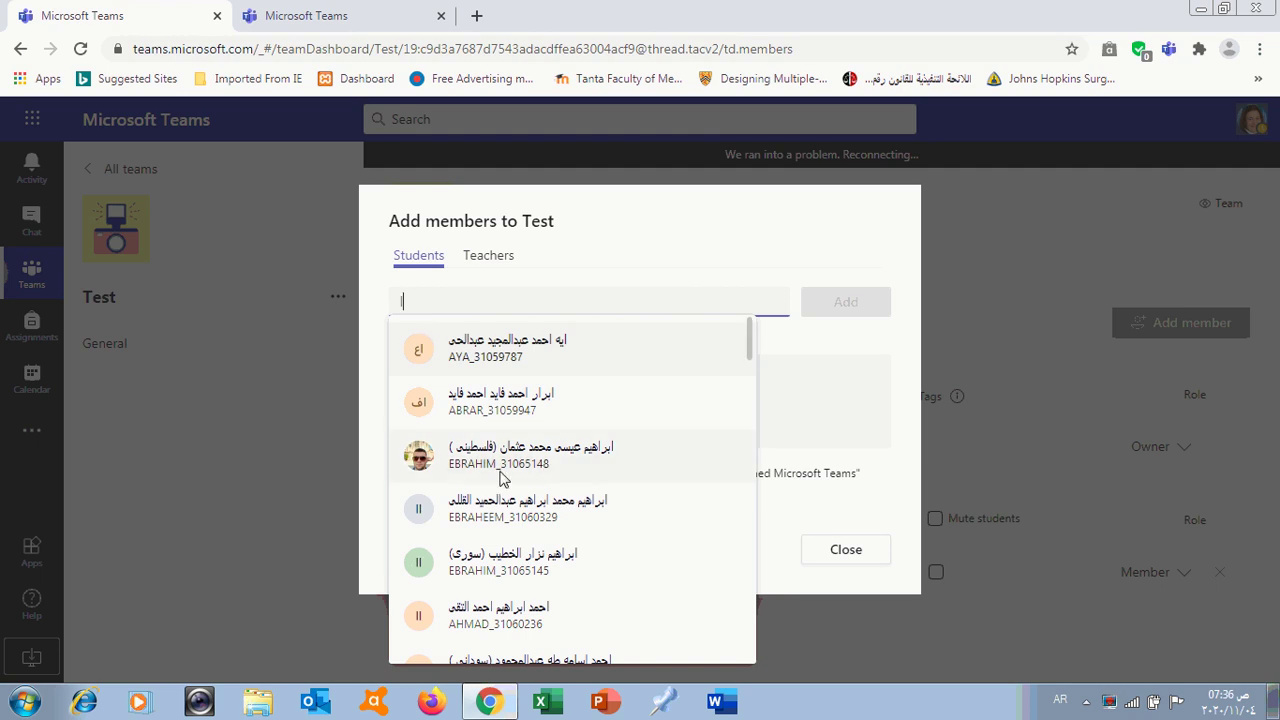
click(238, 382)
key(alt+shift)
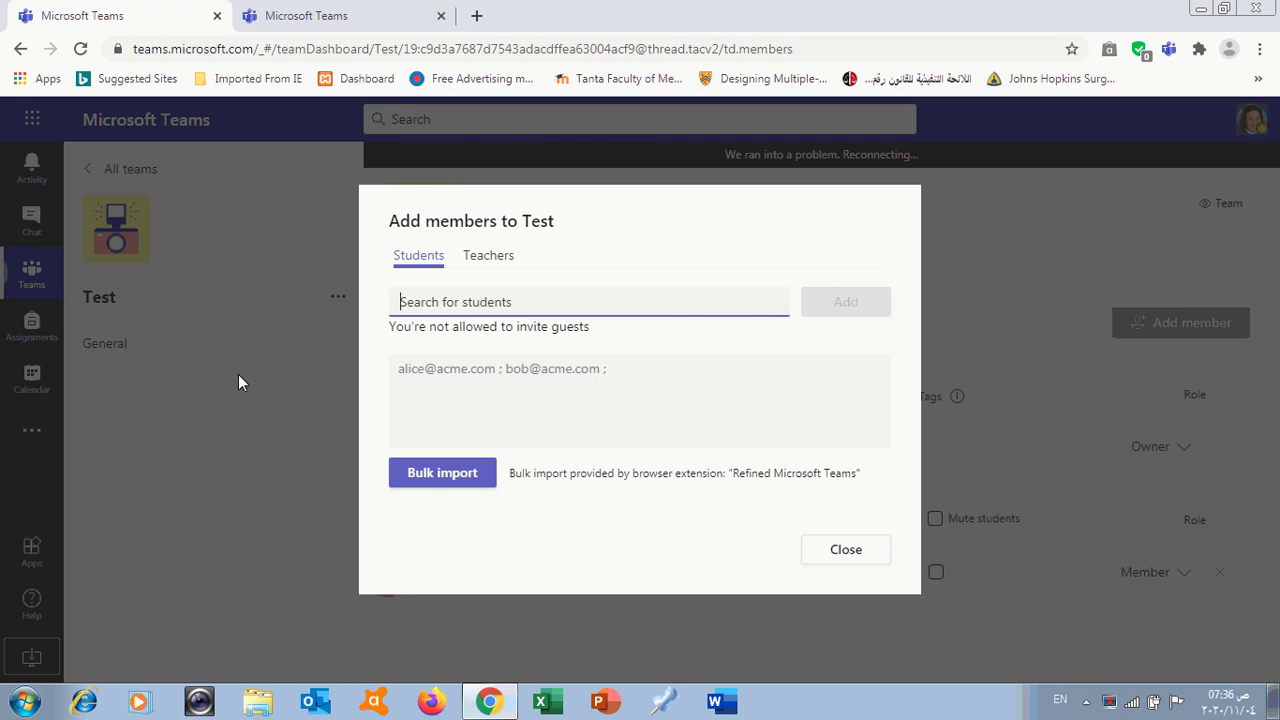
Step: Search the students for "it" and try to add IT UNIT to the Test team
text(it)
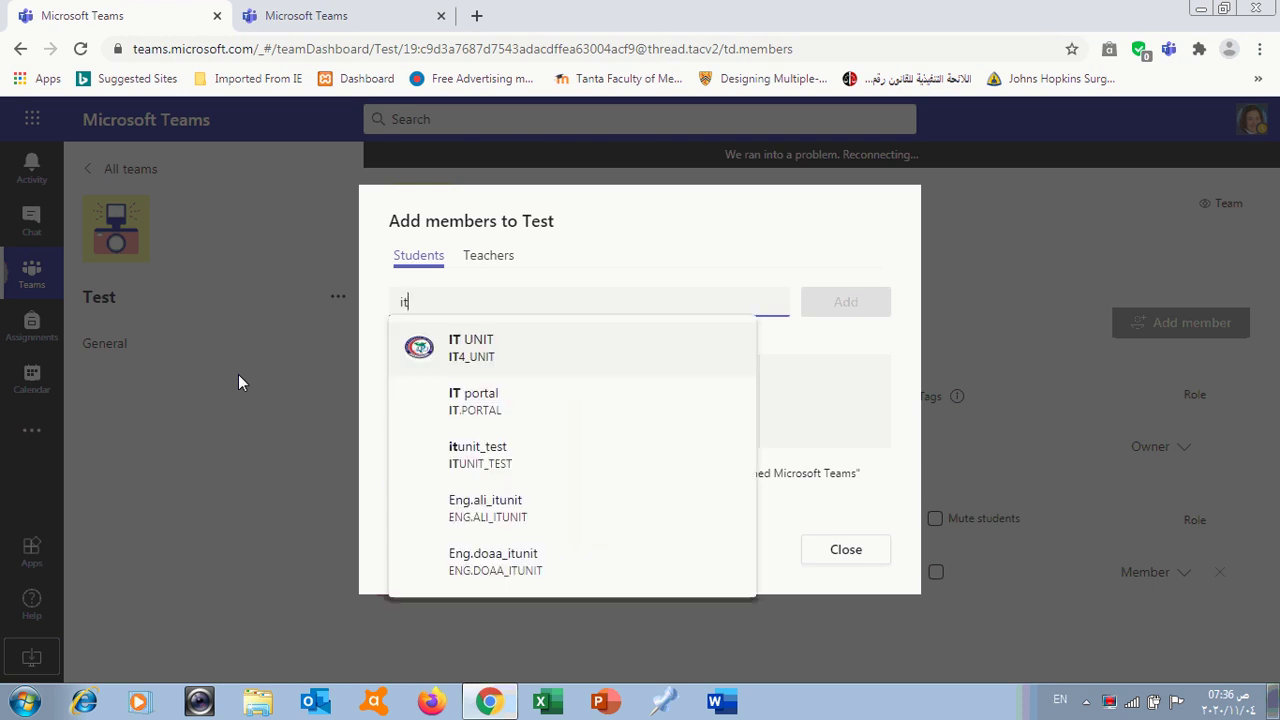
click(481, 347)
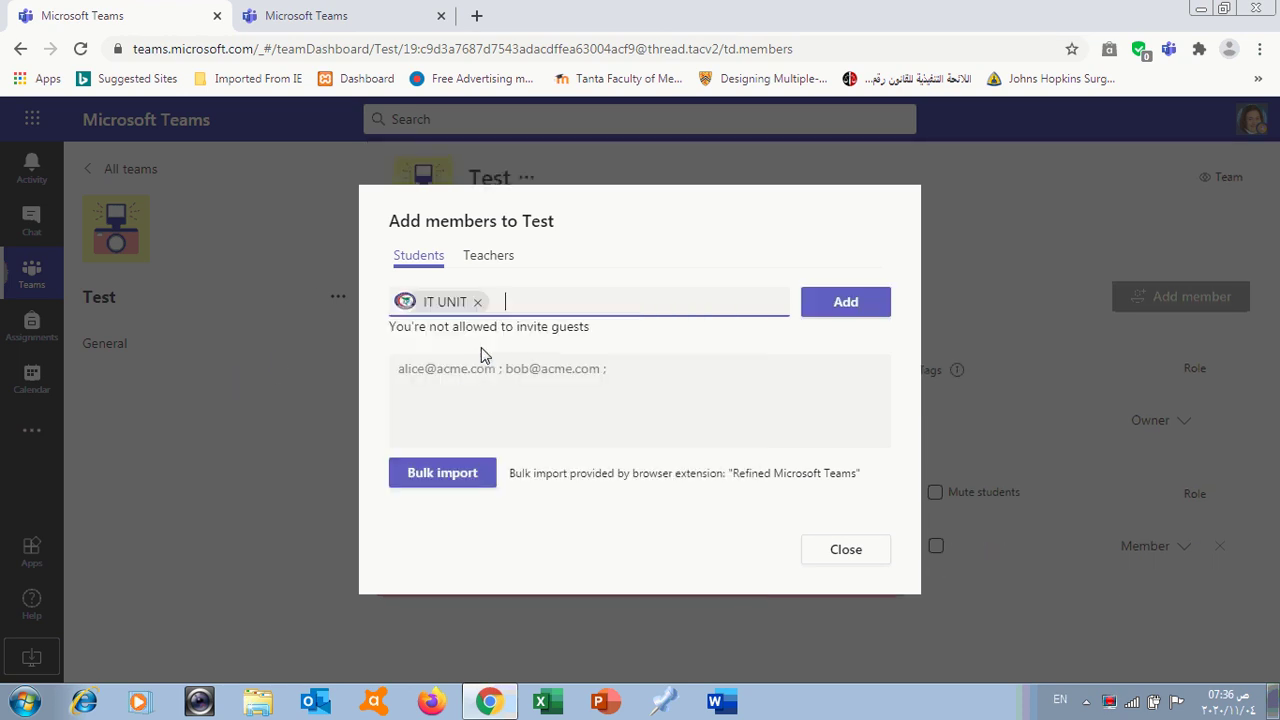
click(850, 302)
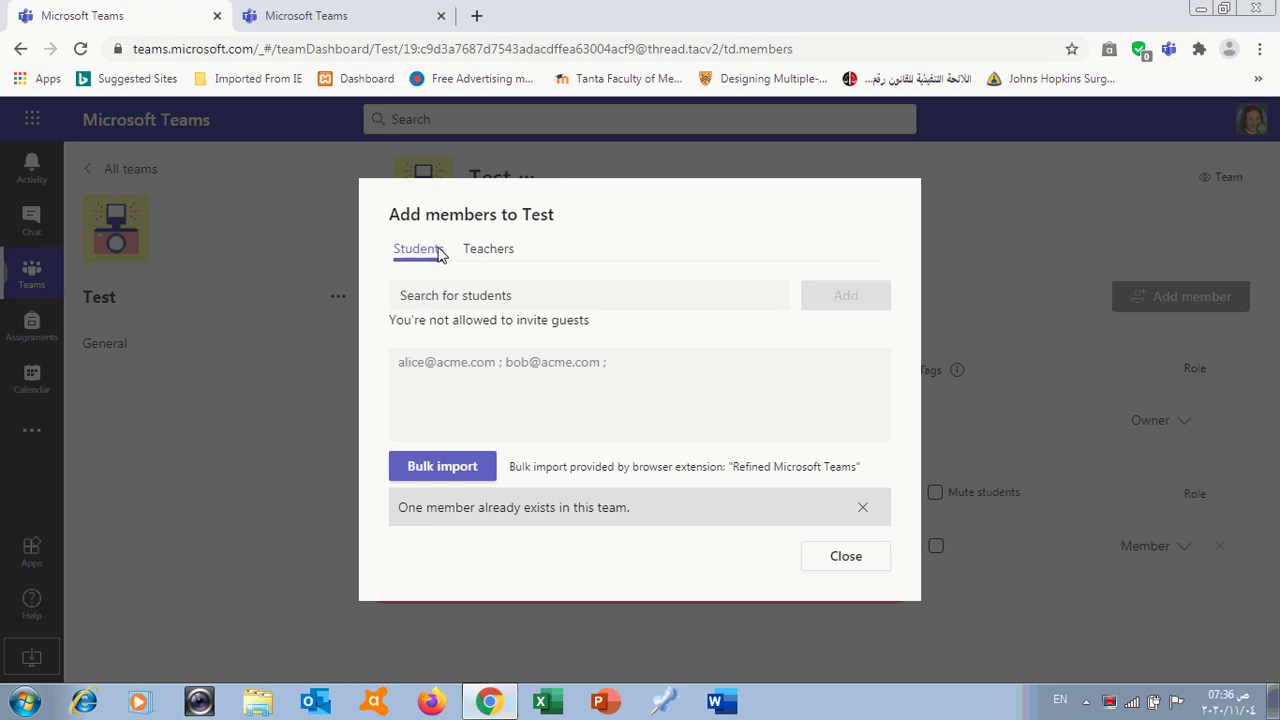
Step: Search the teachers for "it" and close the member-adding dialog without adding anyone
click(498, 255)
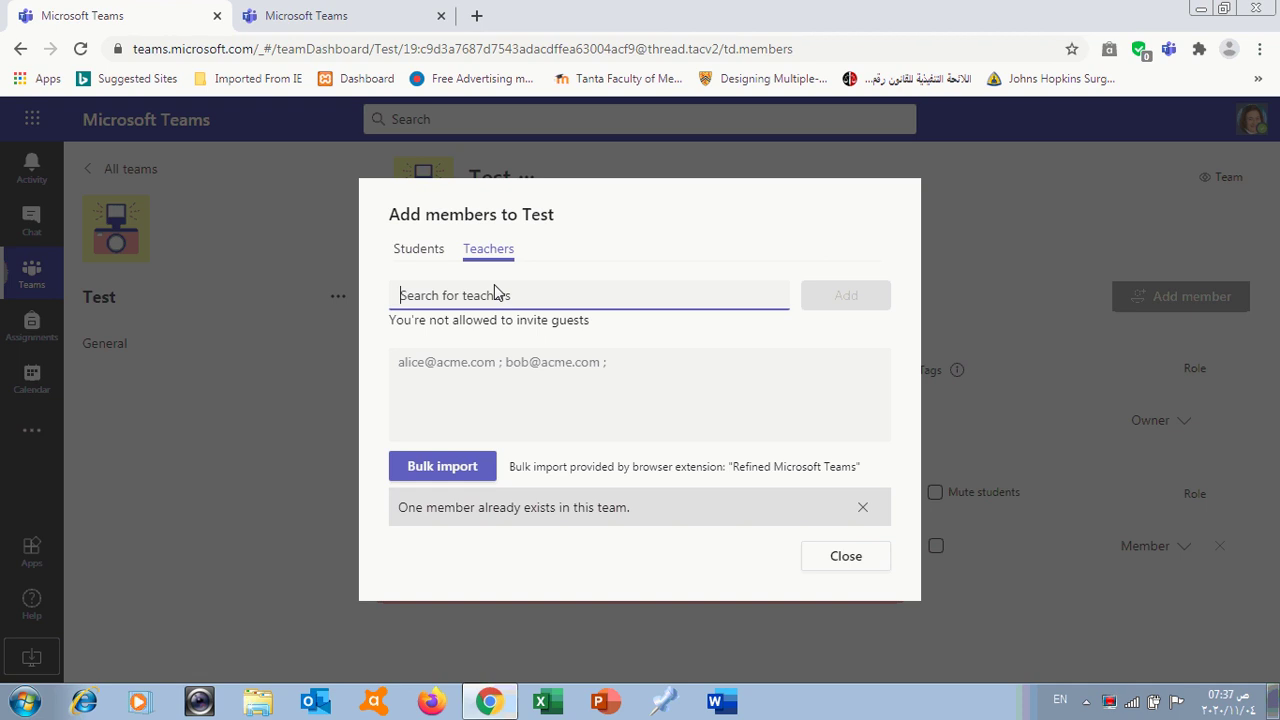
text(it)
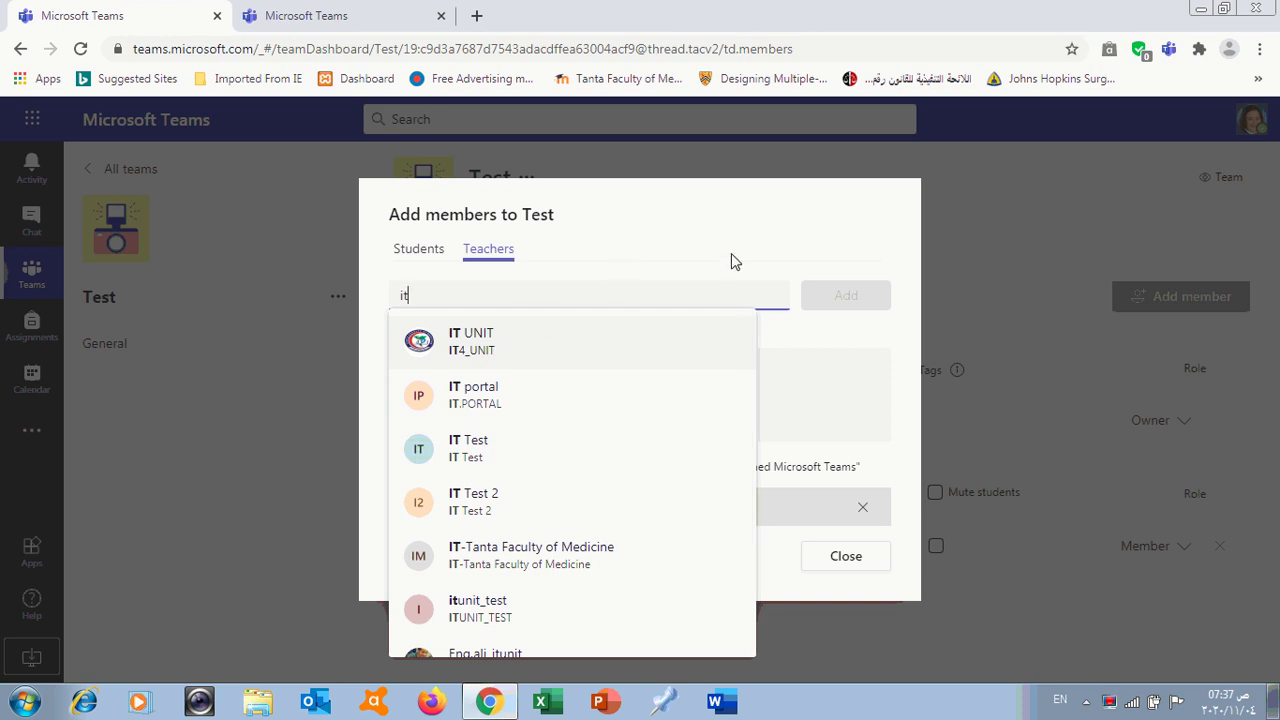
click(867, 556)
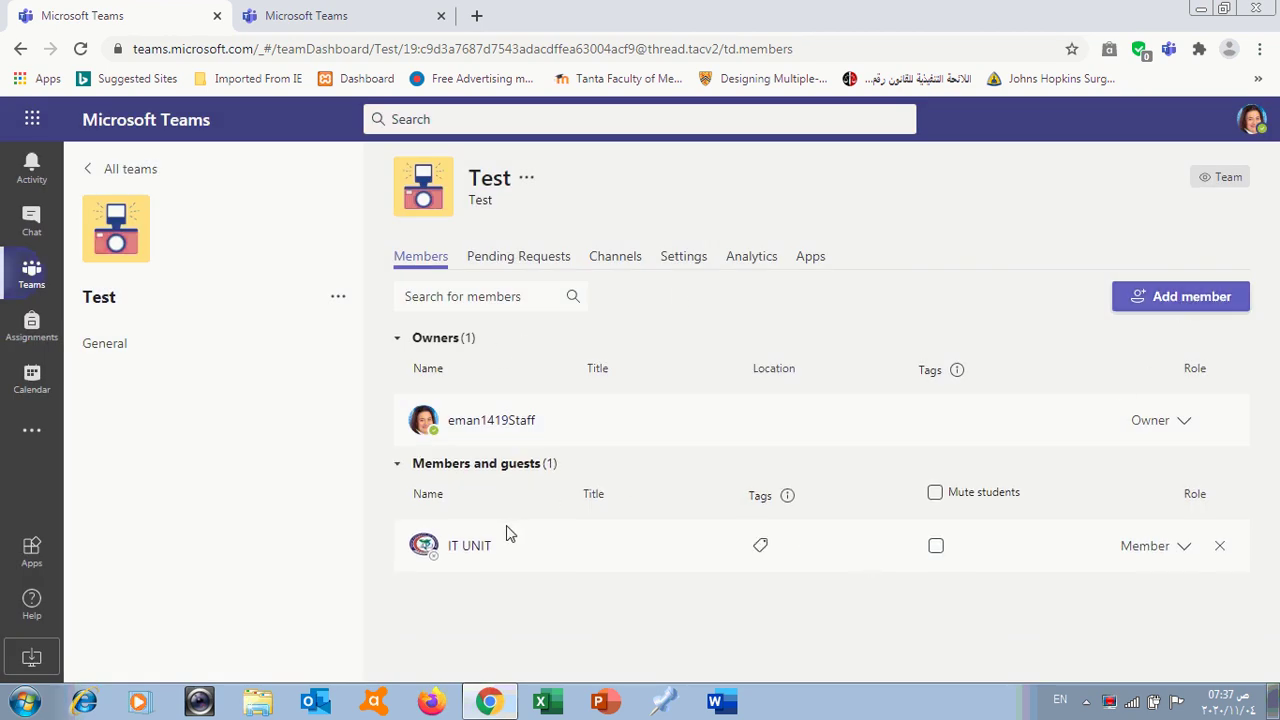
Step: View the Test team's pending join requests and return to its members list
click(512, 257)
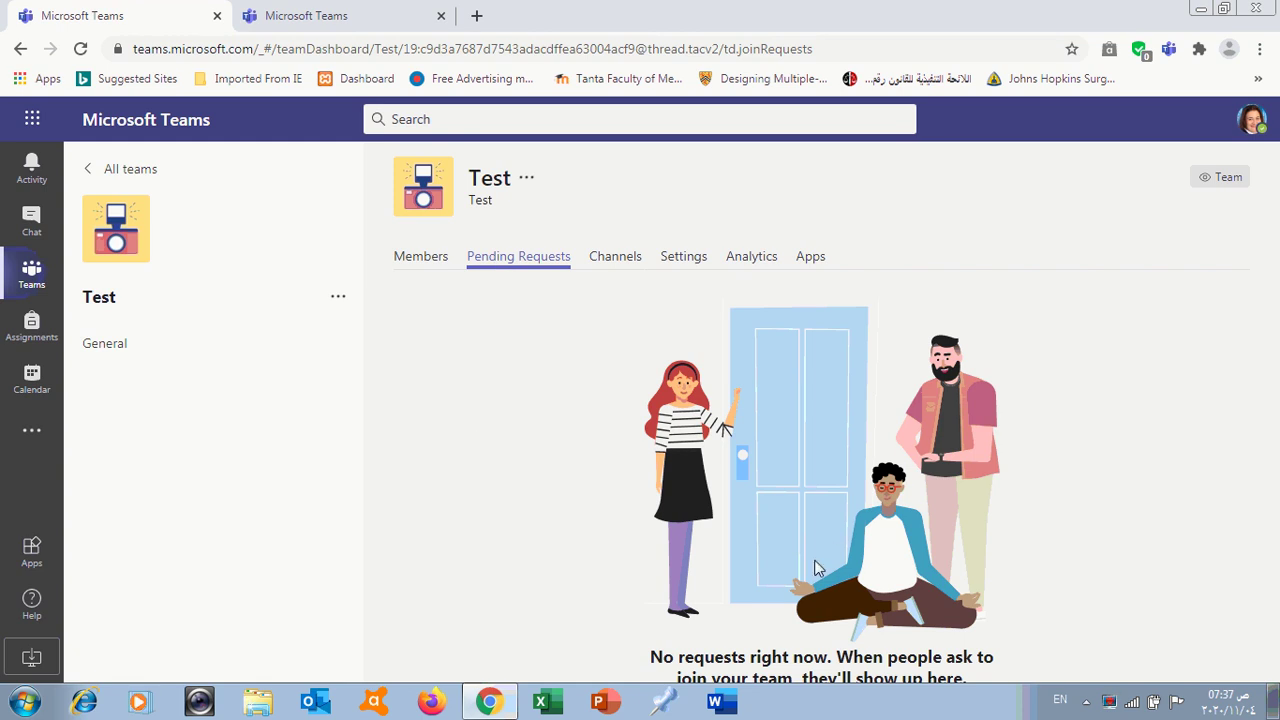
click(409, 262)
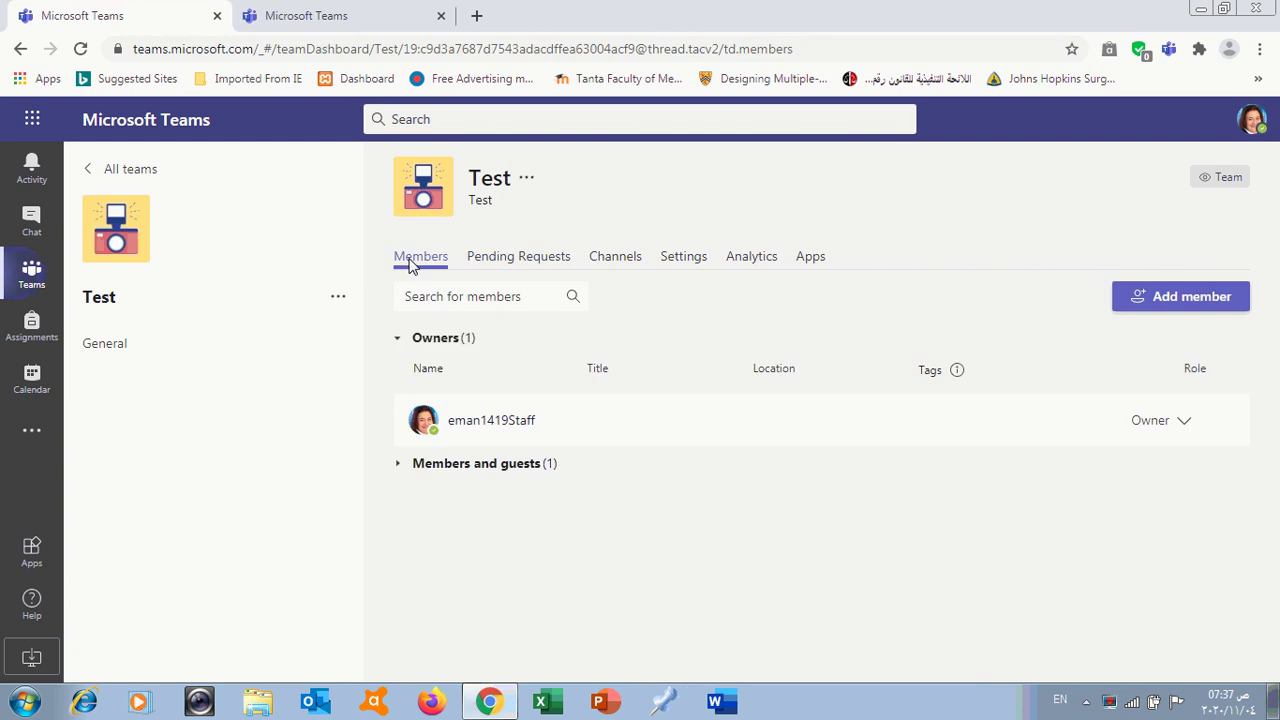
Step: Start a new channel in the Test team and name it Group1
click(340, 302)
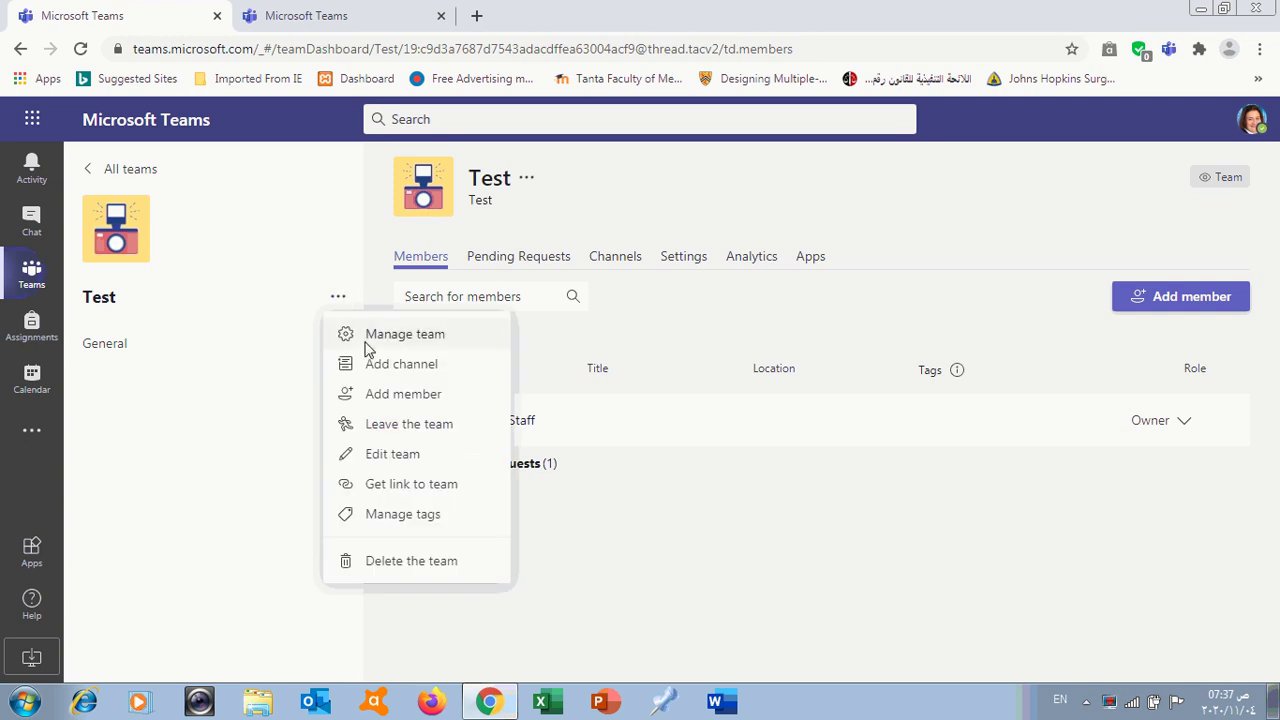
click(408, 340)
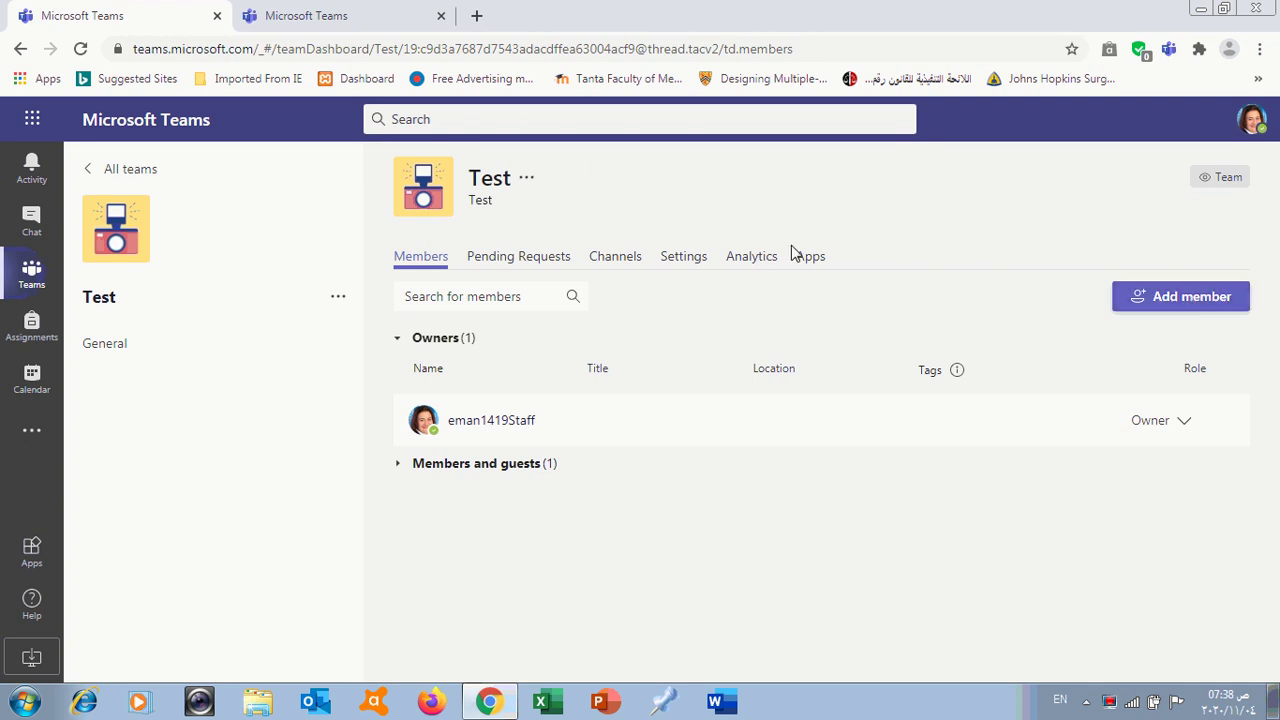
click(338, 297)
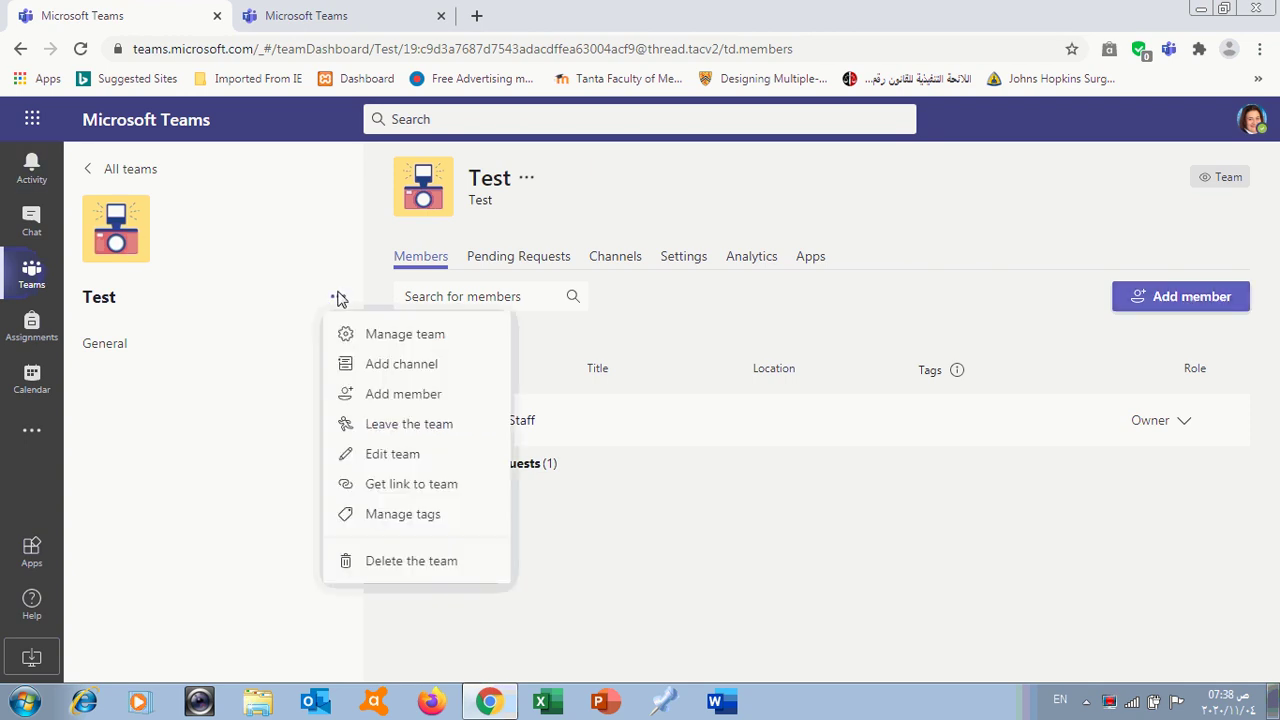
click(383, 366)
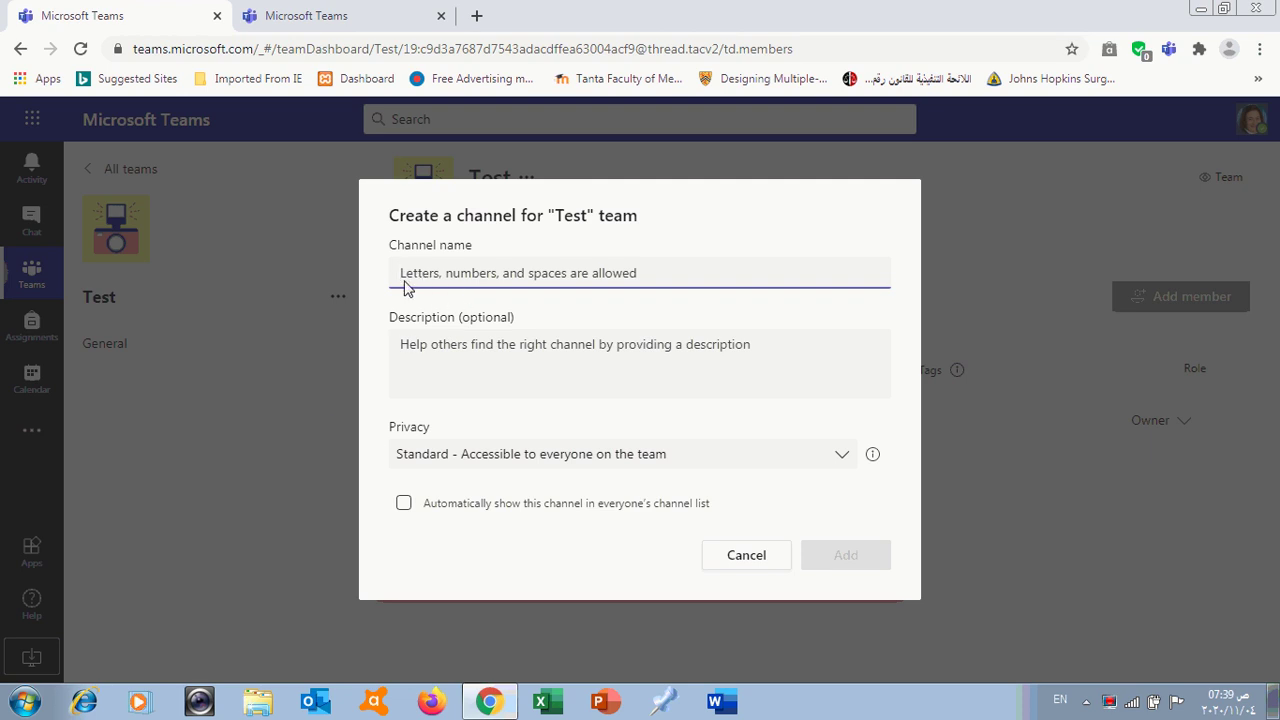
text(G)
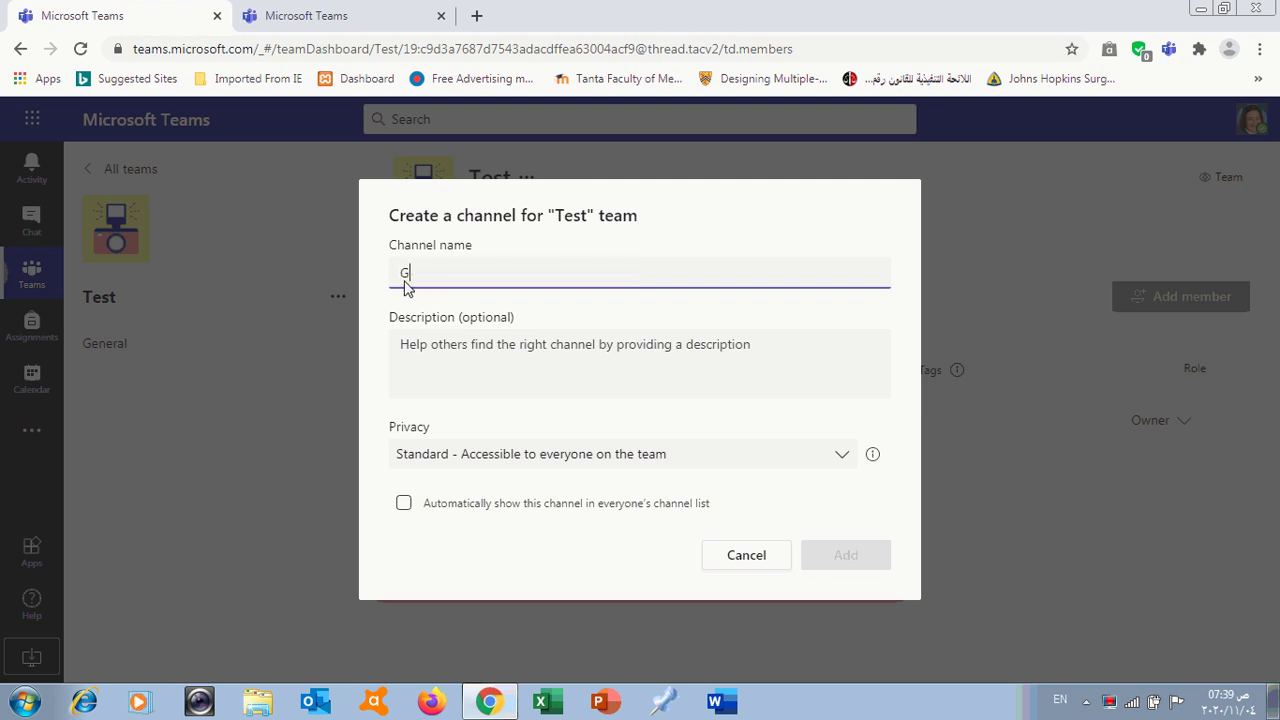
text(roup1)
Step: Leave the description empty and create the Group1 channel as Private, accessible only to a specific group of people within the team
click(487, 376)
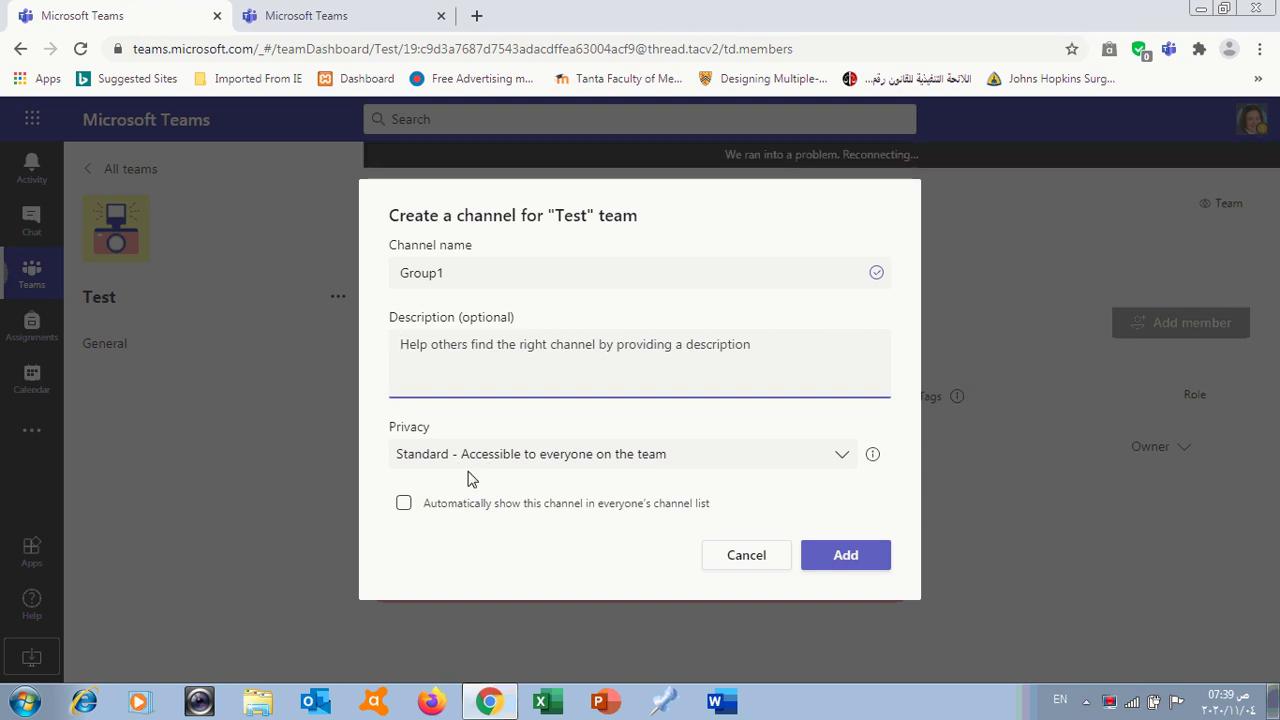
click(518, 462)
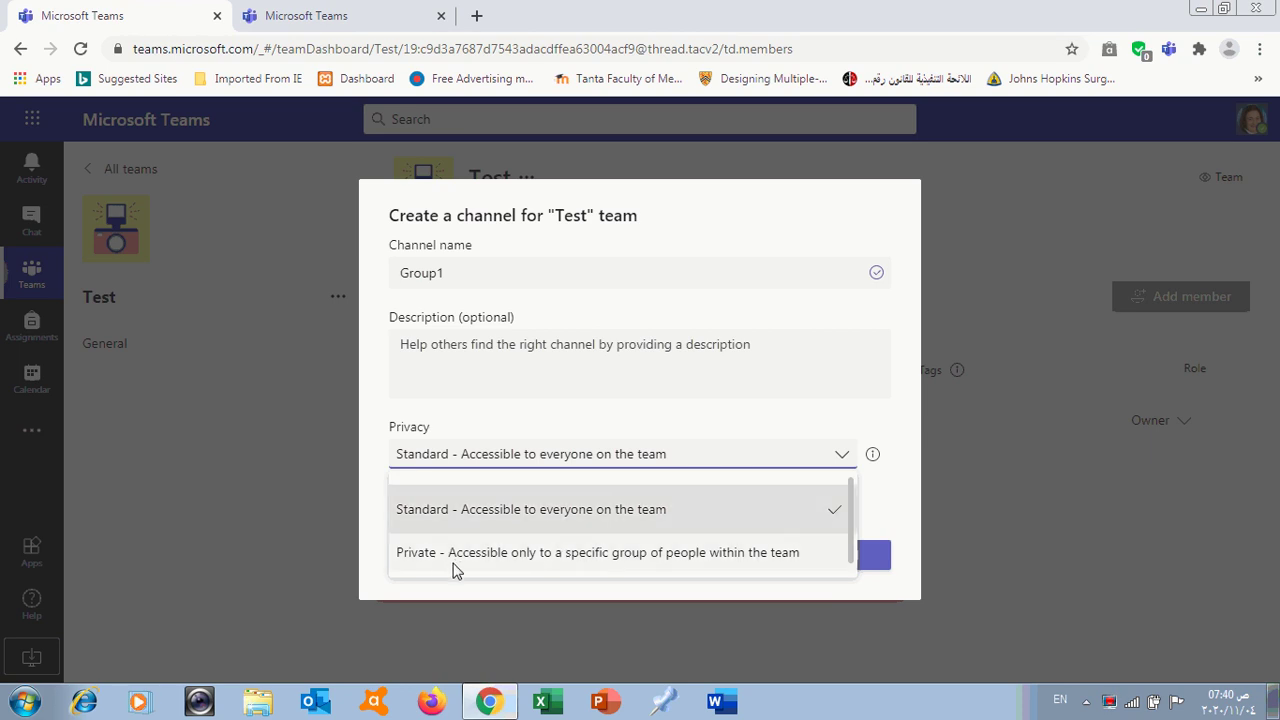
click(487, 558)
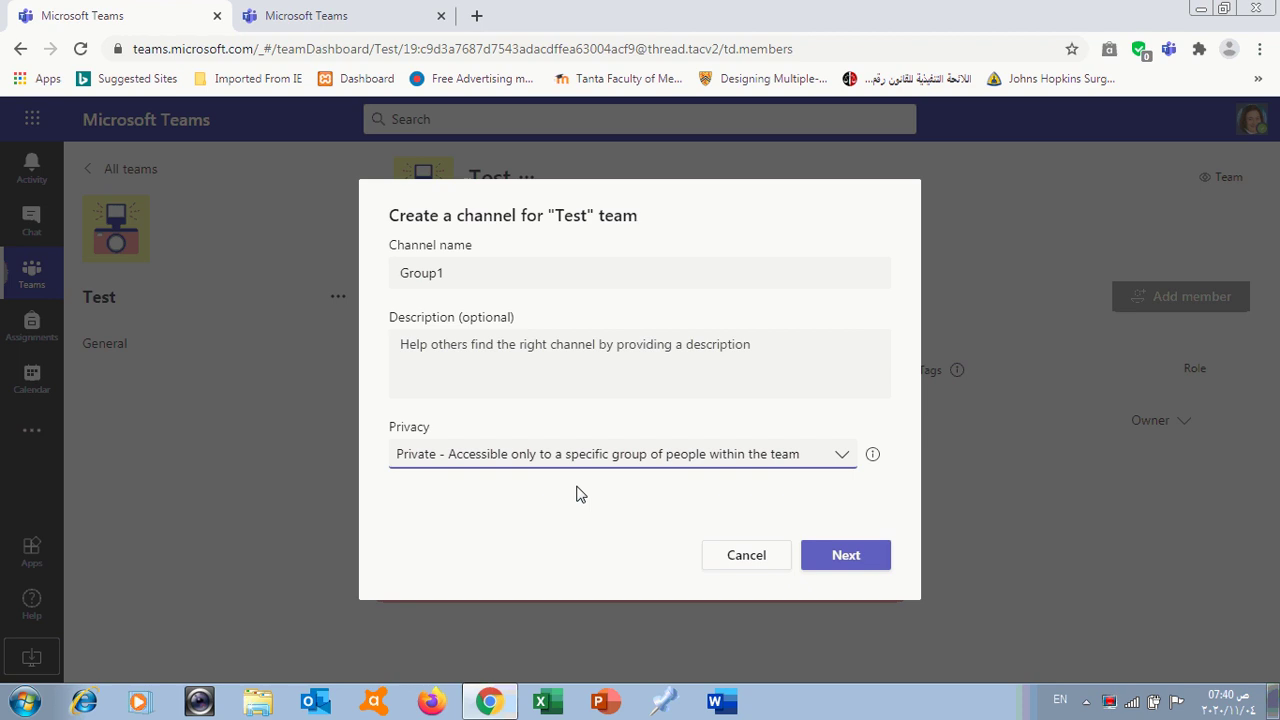
click(836, 565)
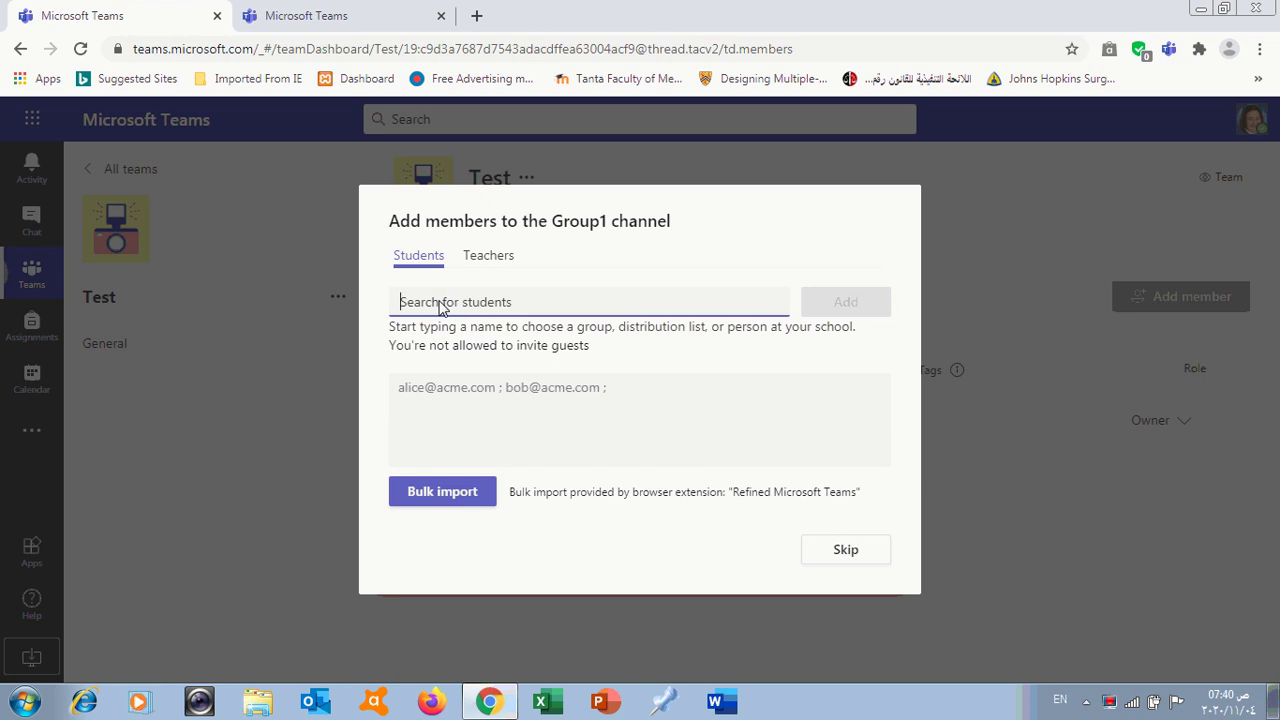
Step: Look through the teacher and student options for adding members to Group1 and skip adding anyone
click(488, 259)
click(419, 262)
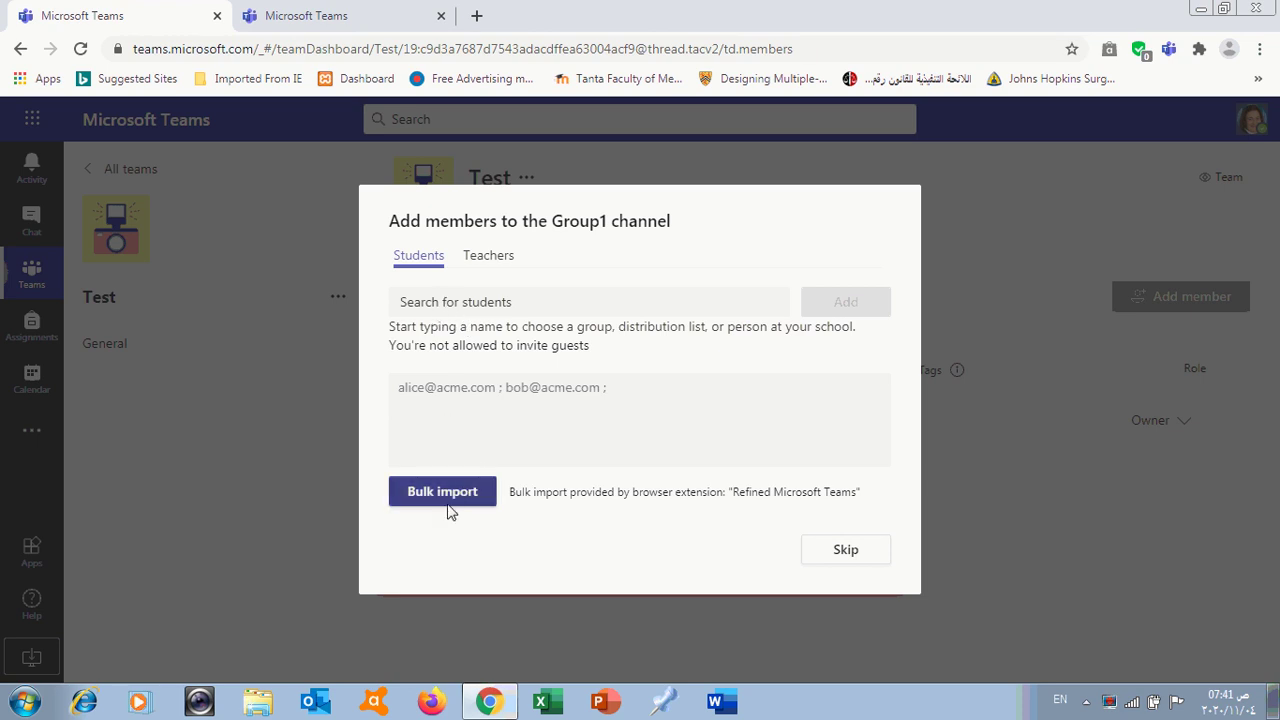
click(848, 552)
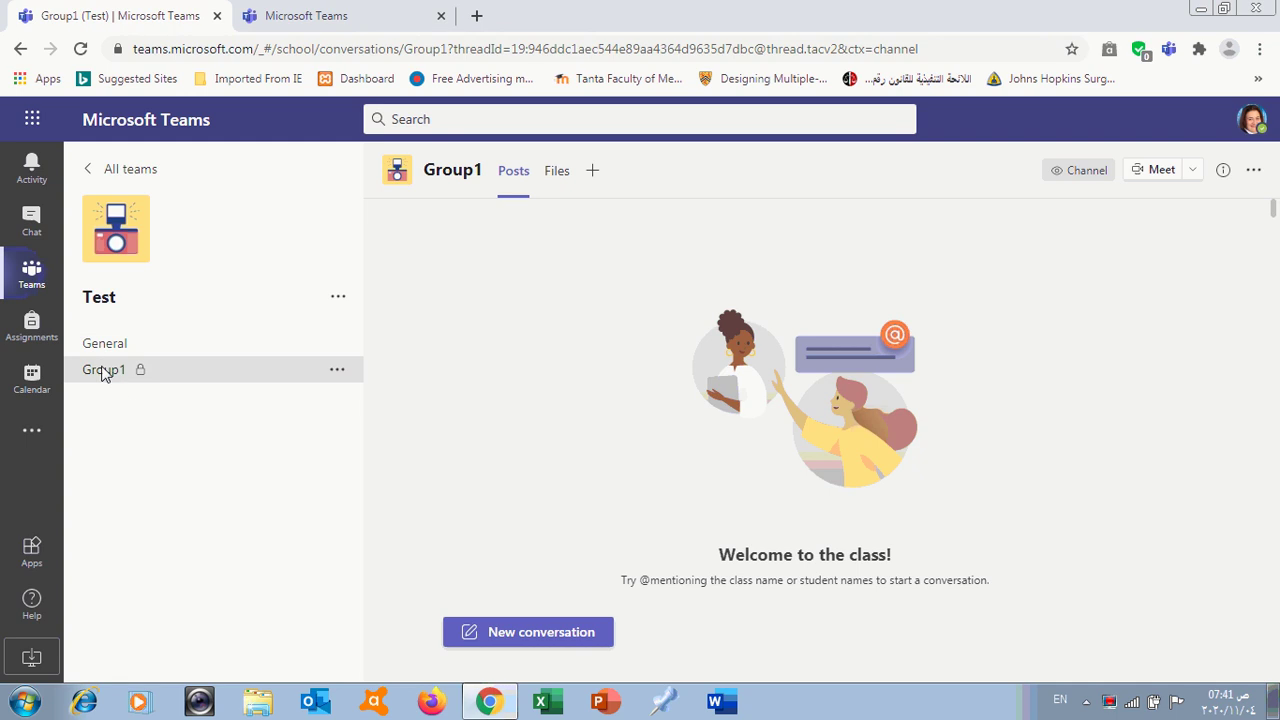
Step: Review the Test team's editable class details, including name and avatar, and cancel without updating them
click(338, 301)
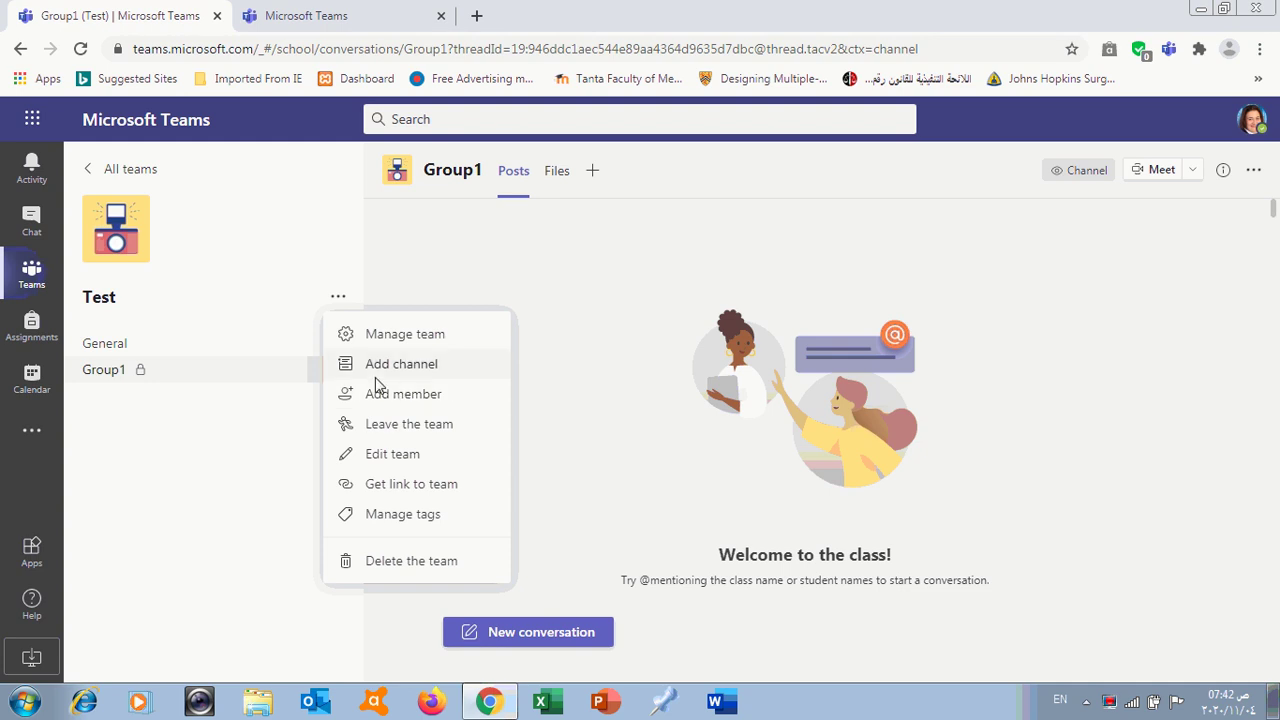
click(384, 460)
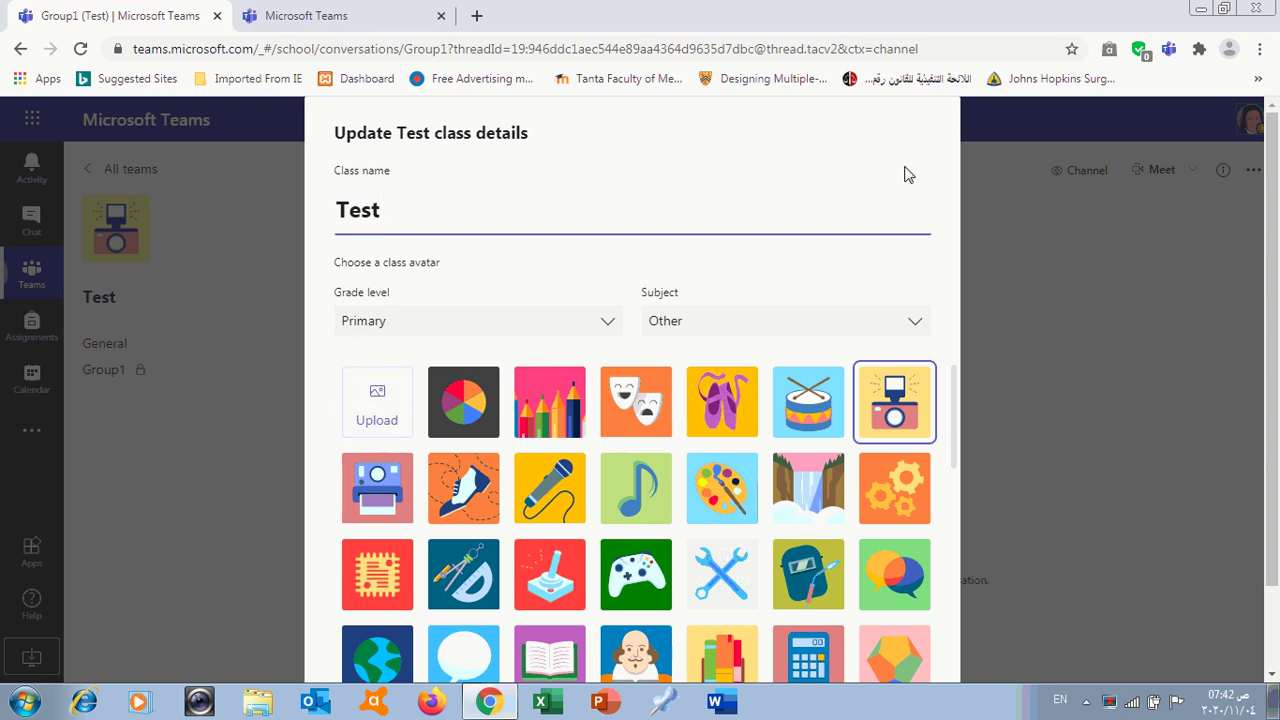
click(255, 453)
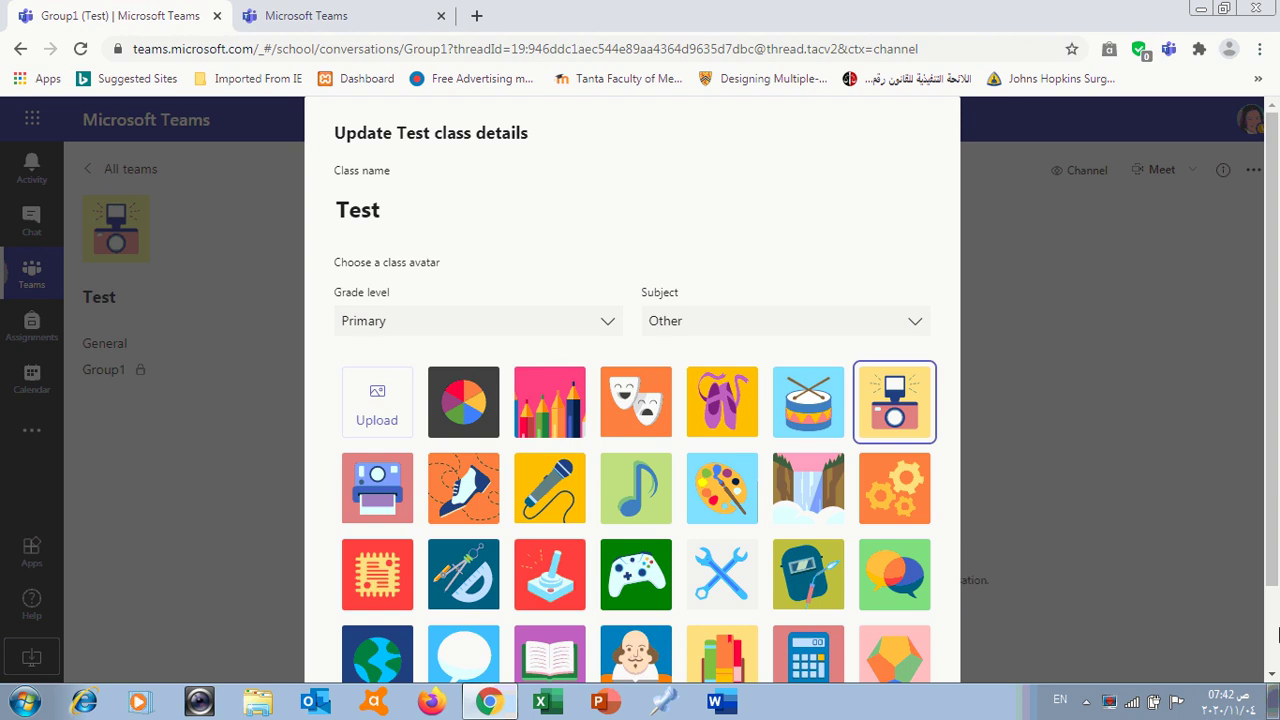
scroll(1270, 576, down, 1)
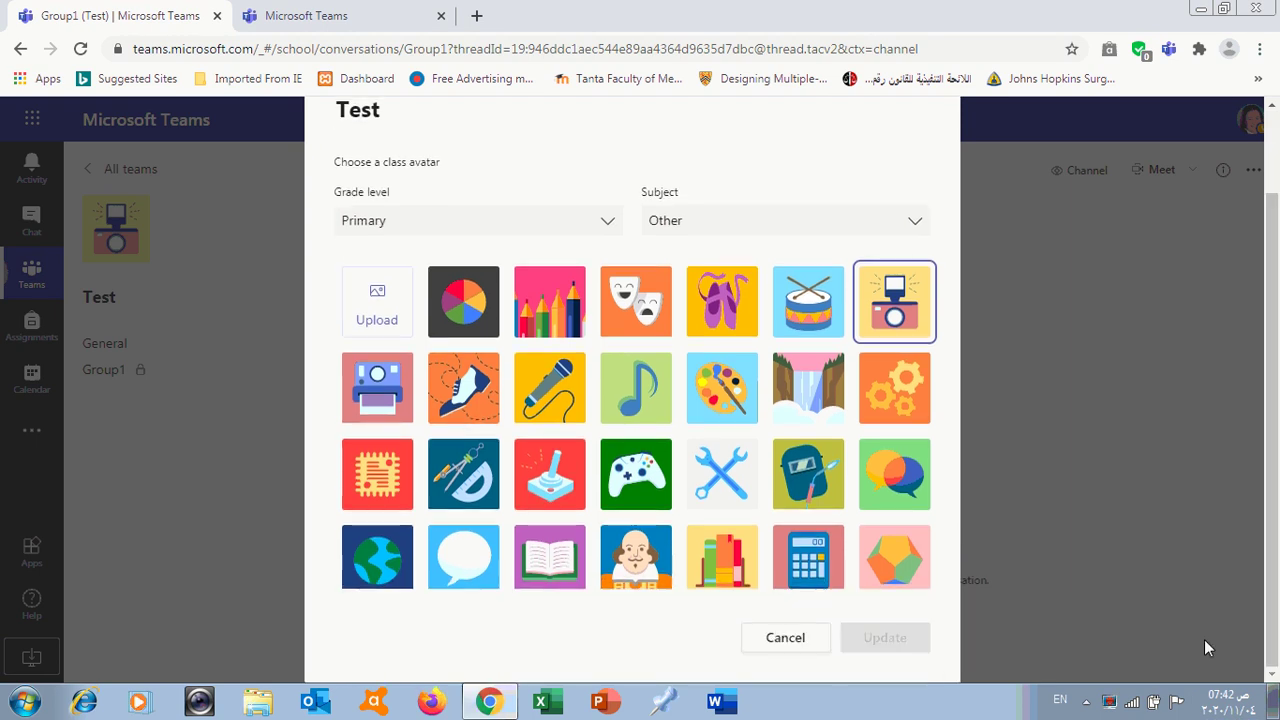
click(775, 630)
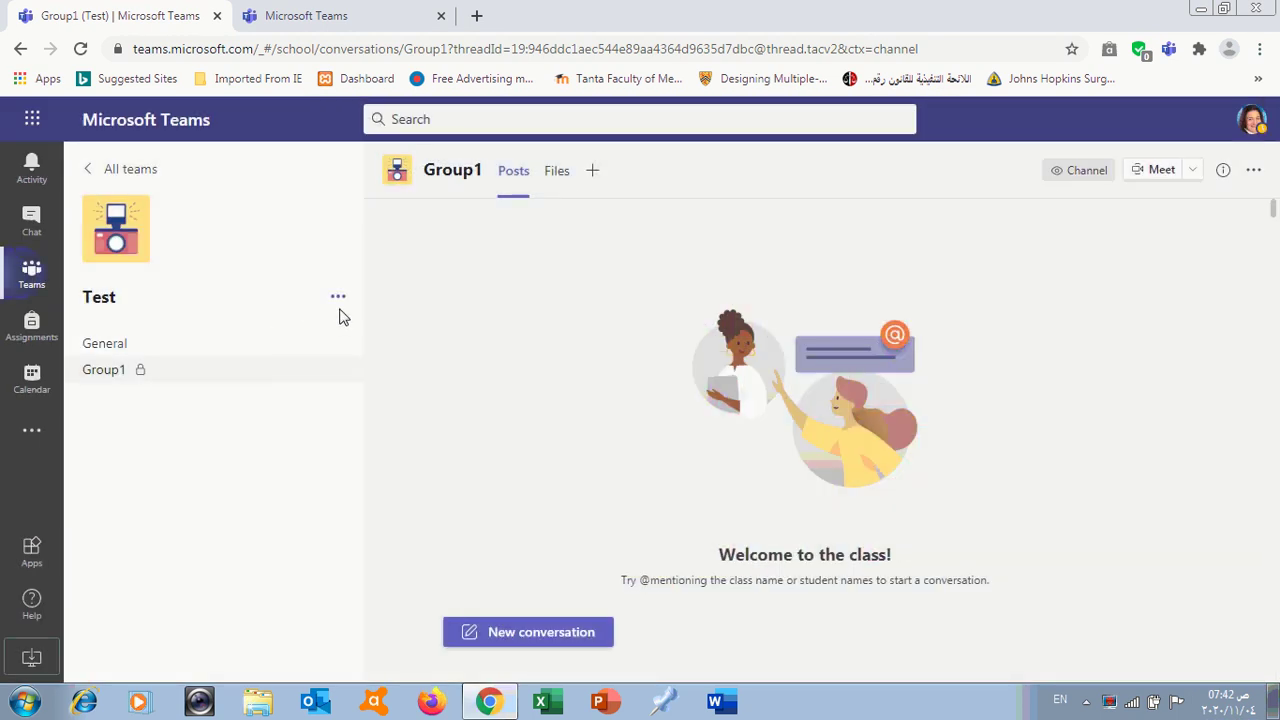
Step: Get the link to the Test team and copy it
click(338, 300)
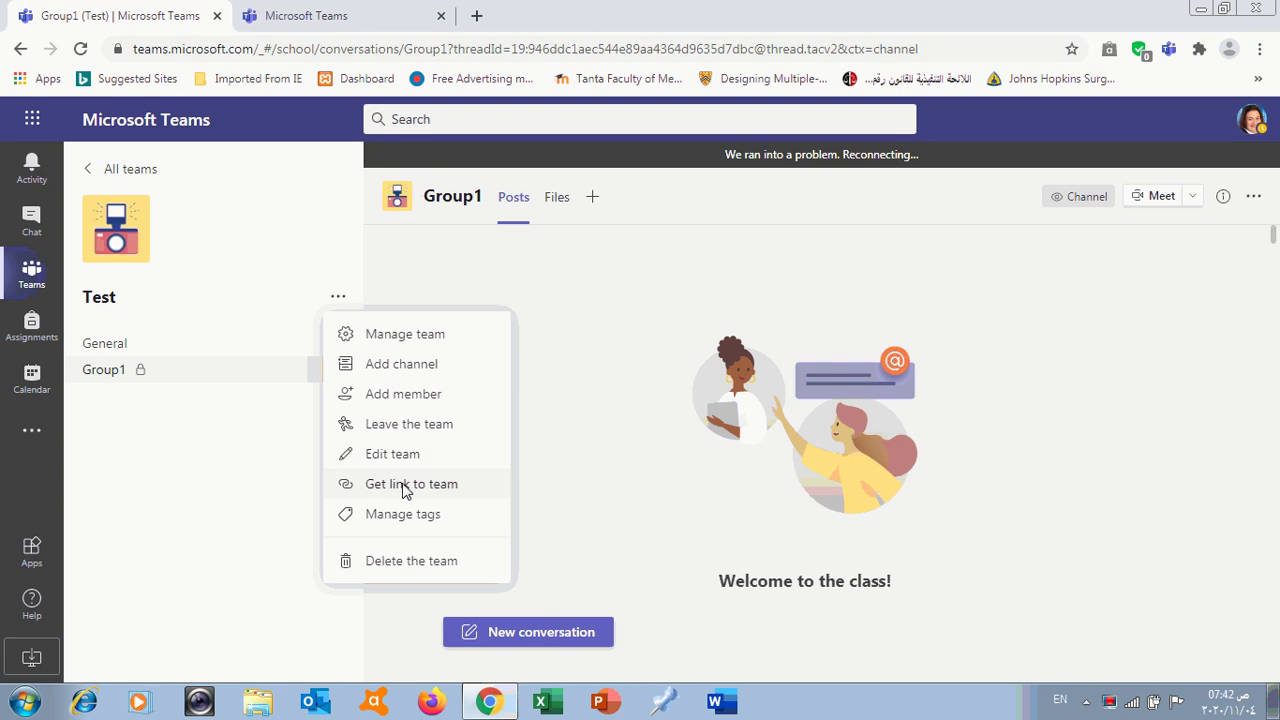
click(405, 490)
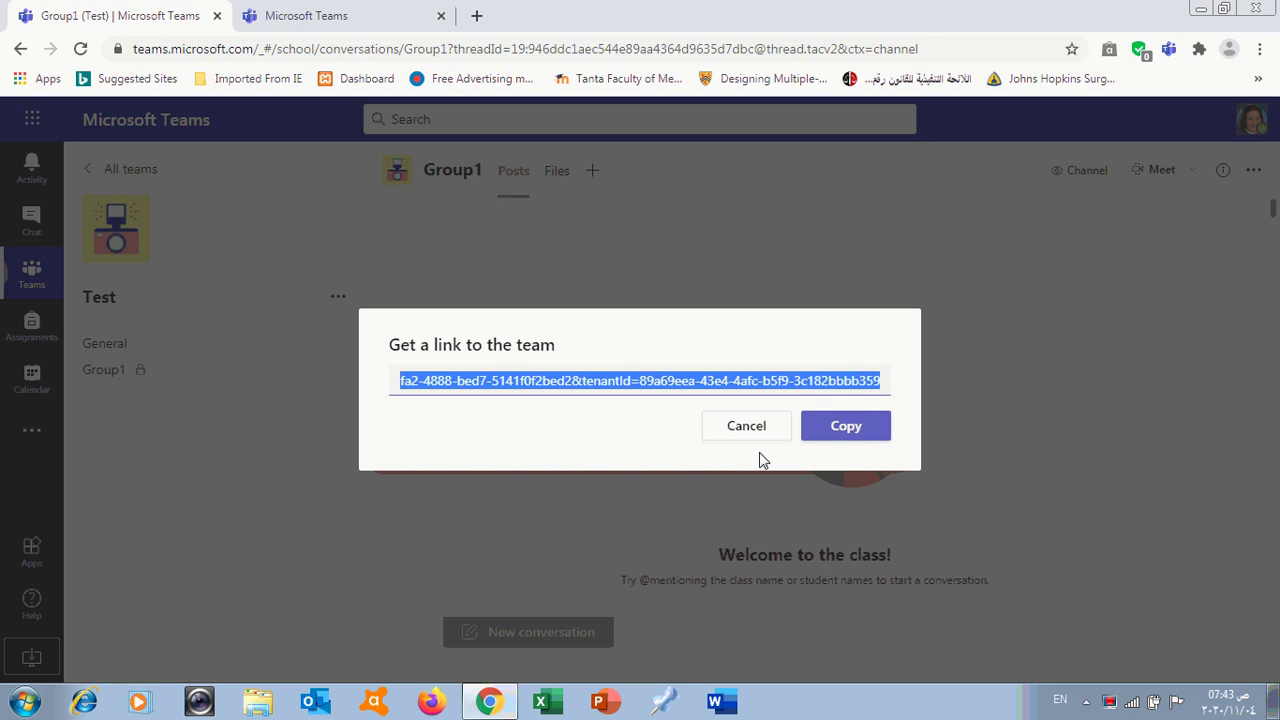
click(845, 433)
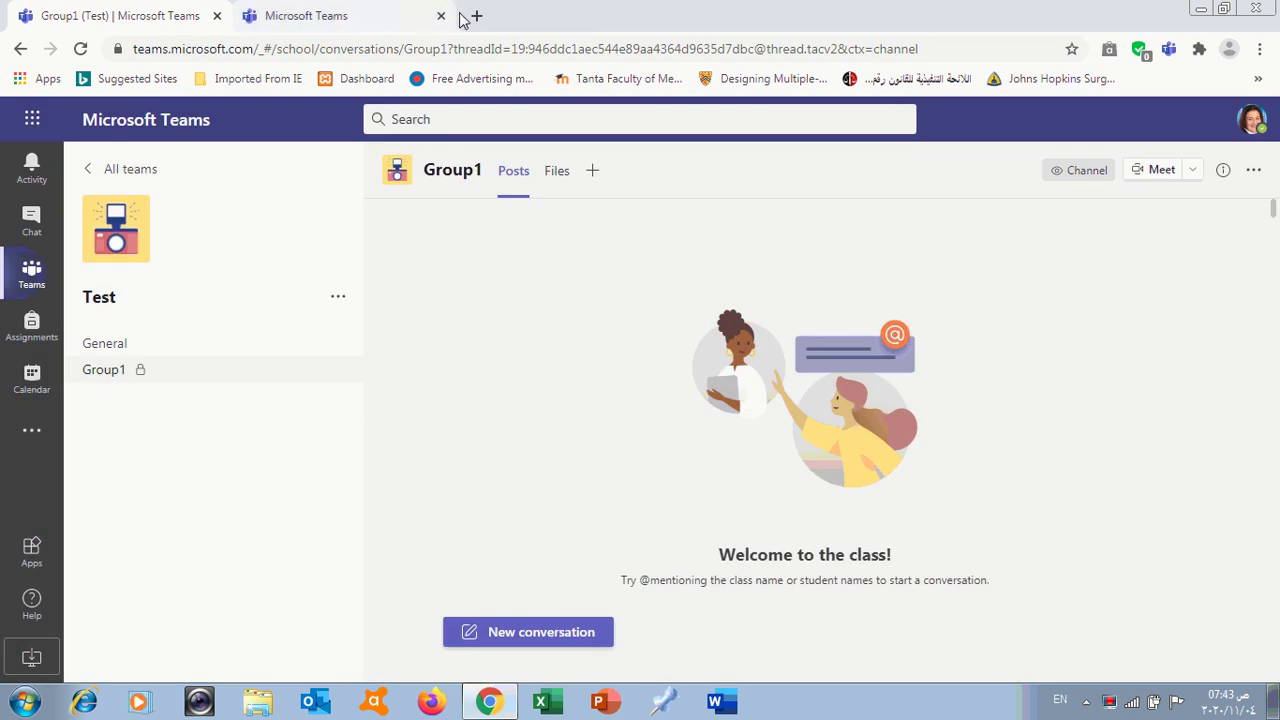
Step: Open the copied team link in a new browser tab, continuing in the Teams web app
click(476, 16)
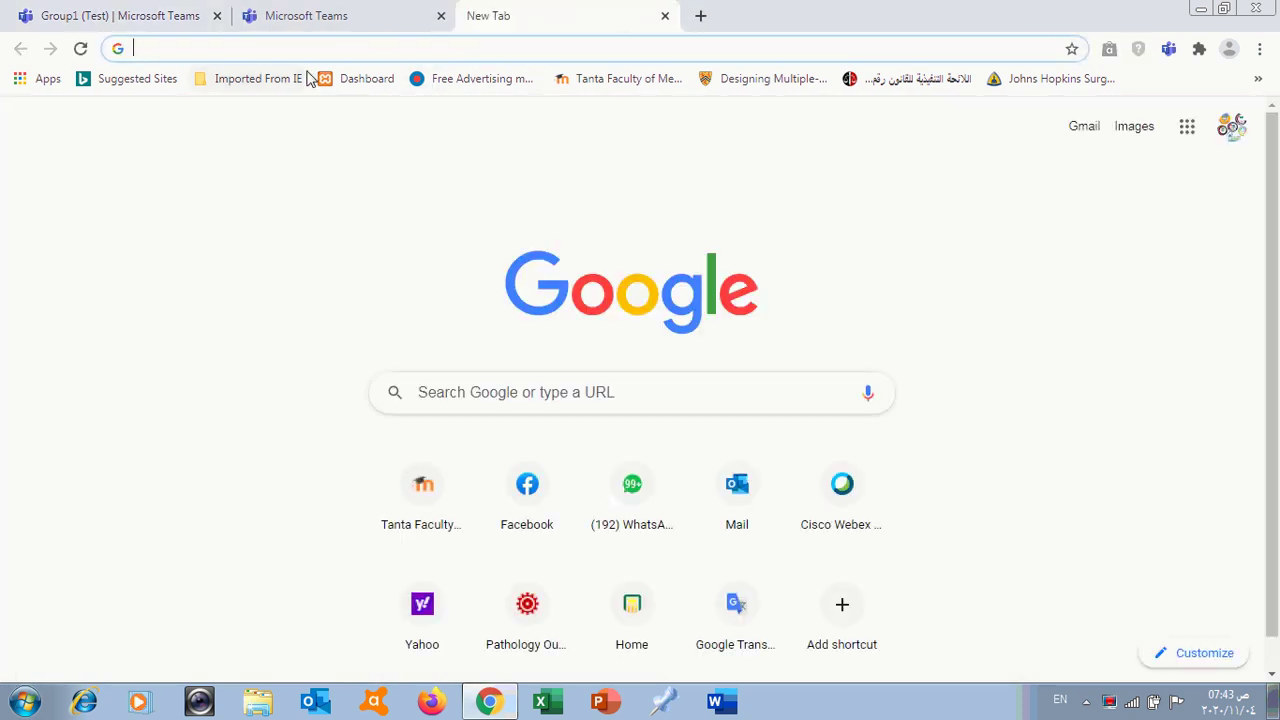
right_click(205, 55)
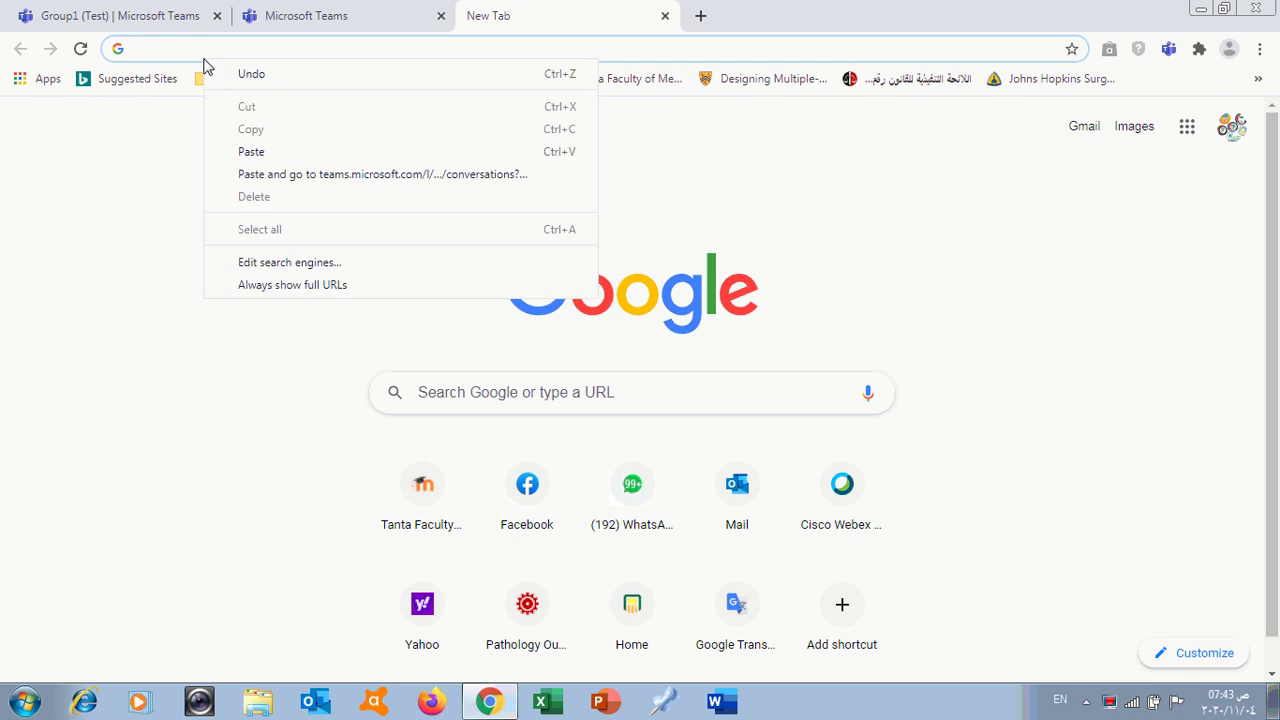
click(257, 151)
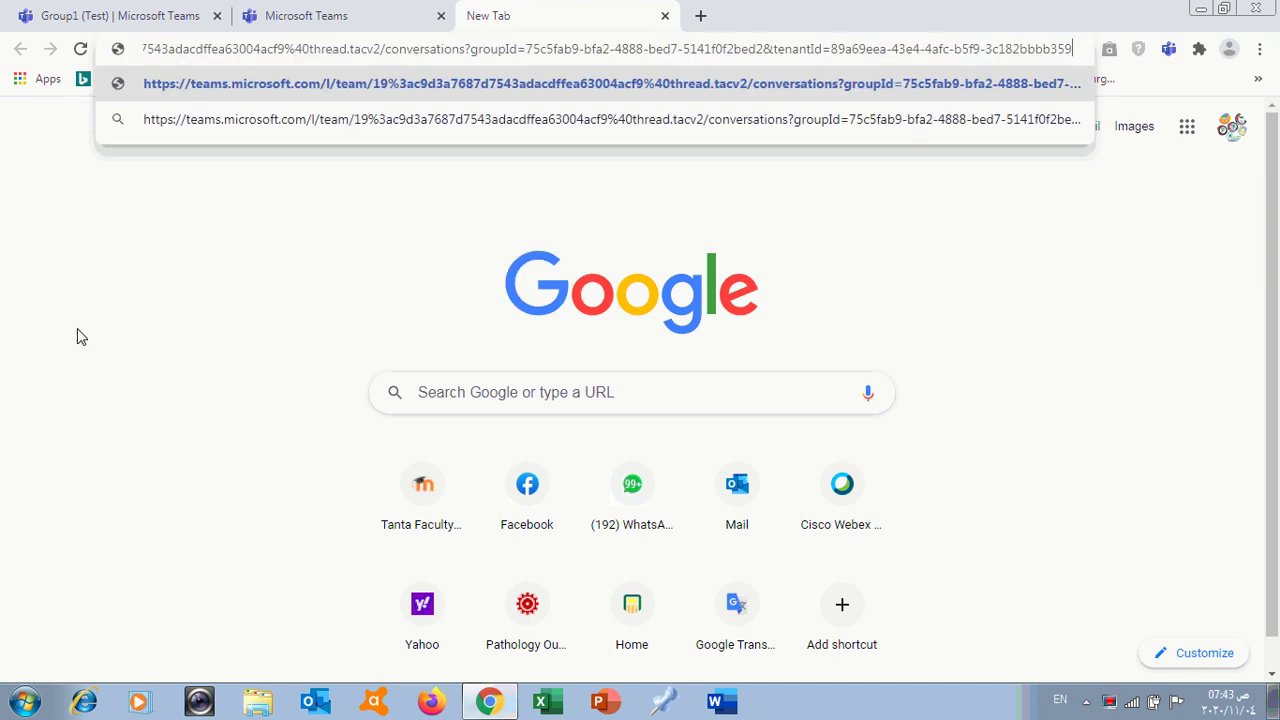
key(Return)
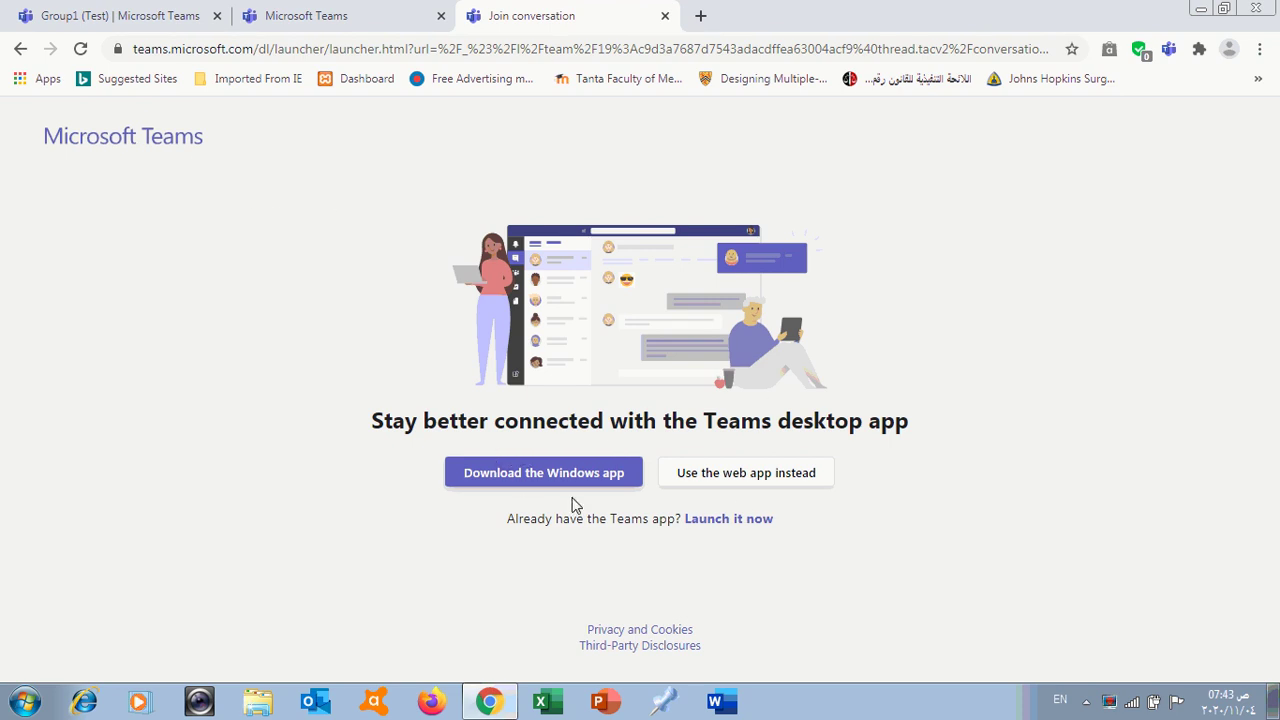
click(745, 477)
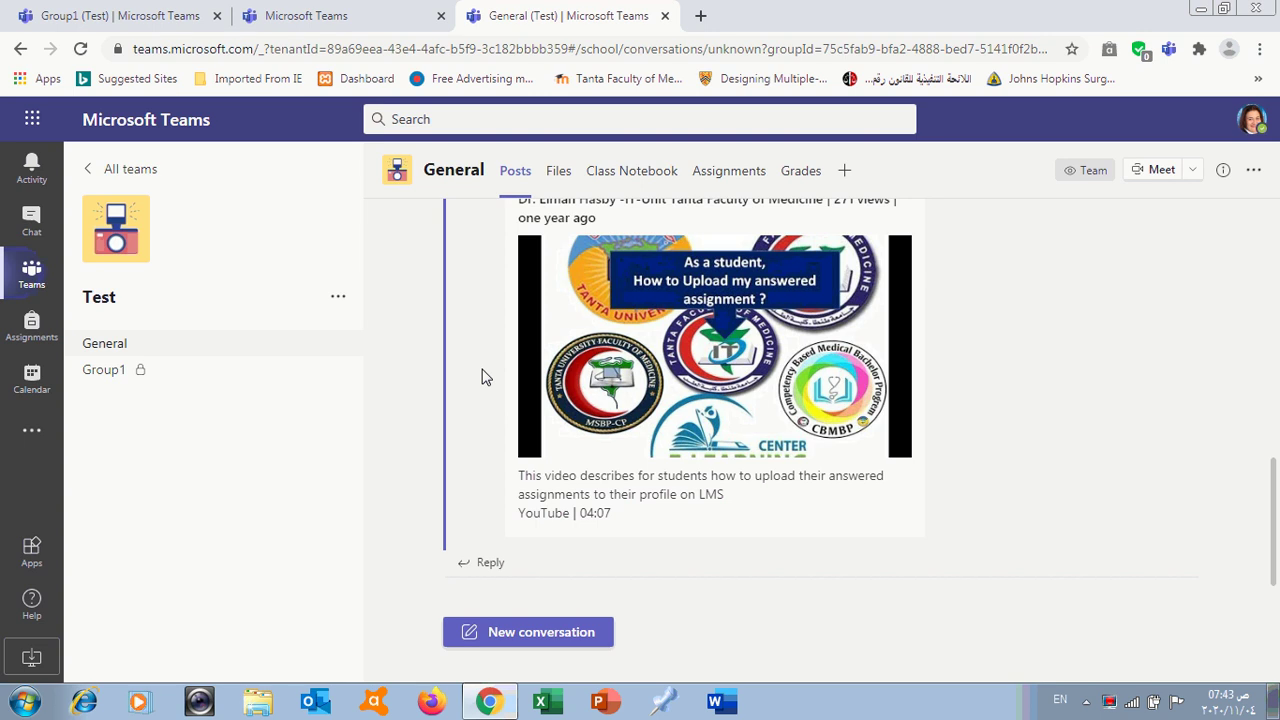
Step: Look at the Test team's management options, including deleting the team, and switch to the Group1 channel
click(338, 298)
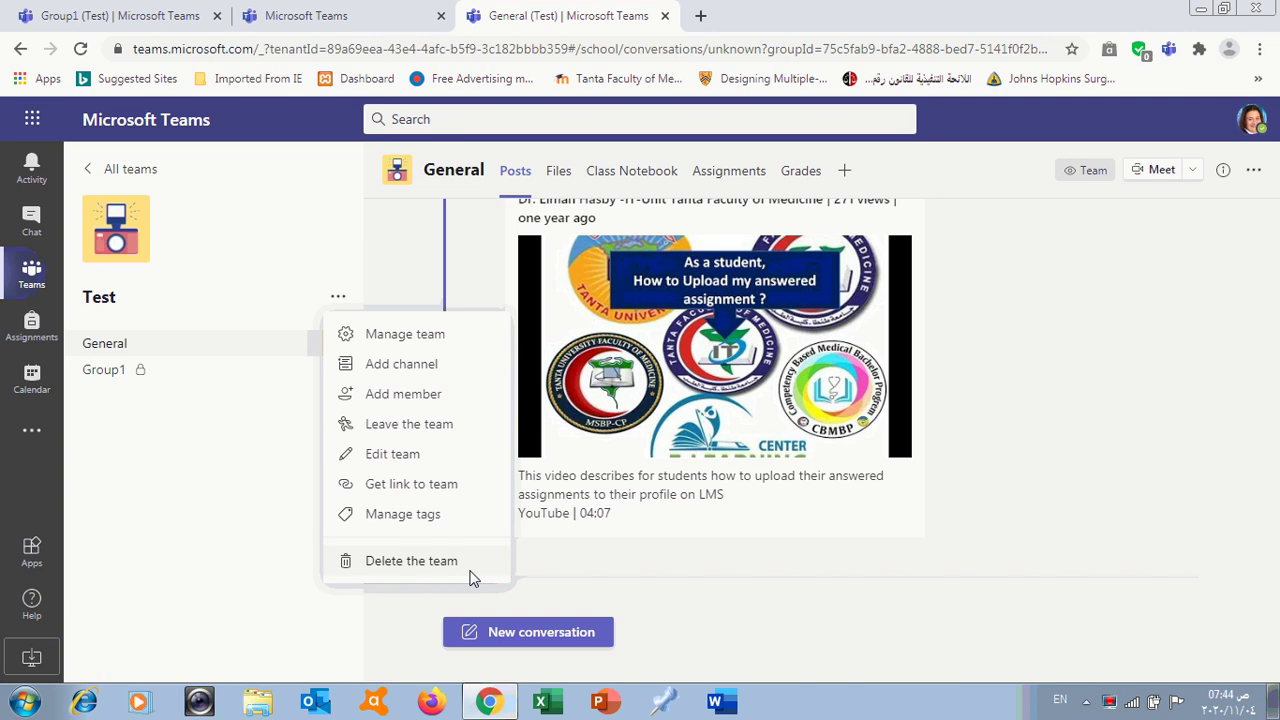
click(281, 479)
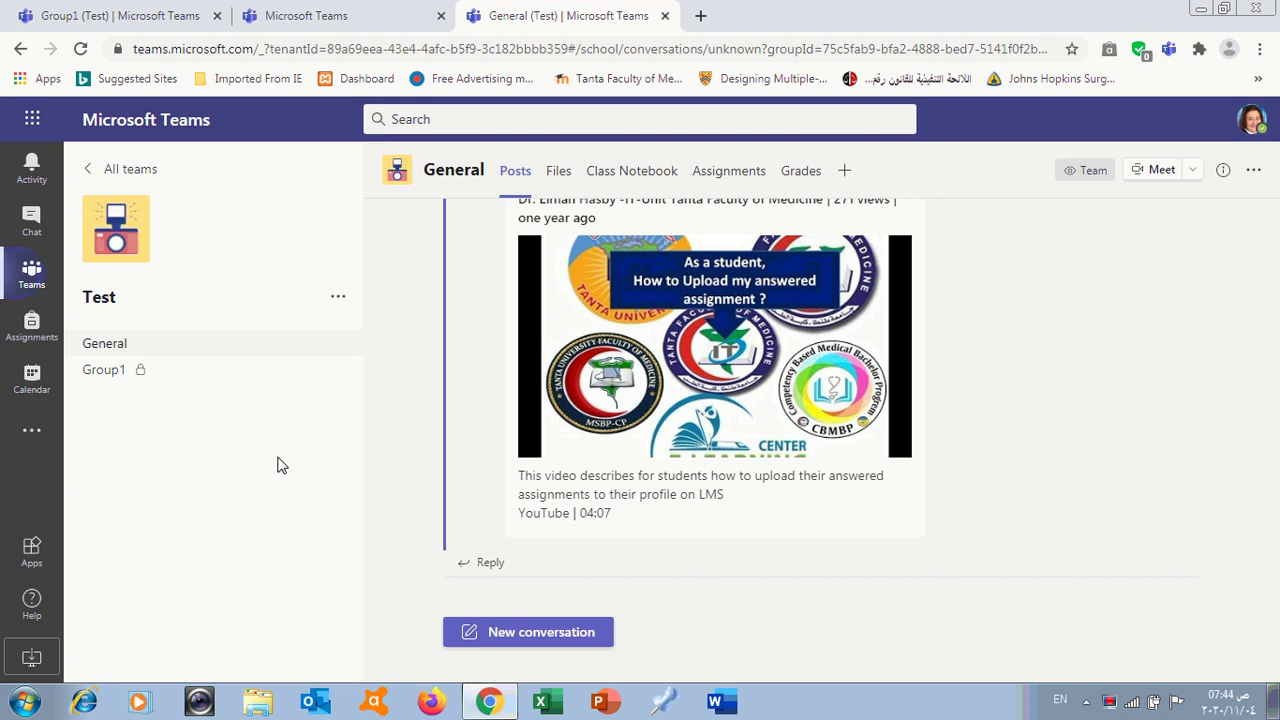
click(112, 370)
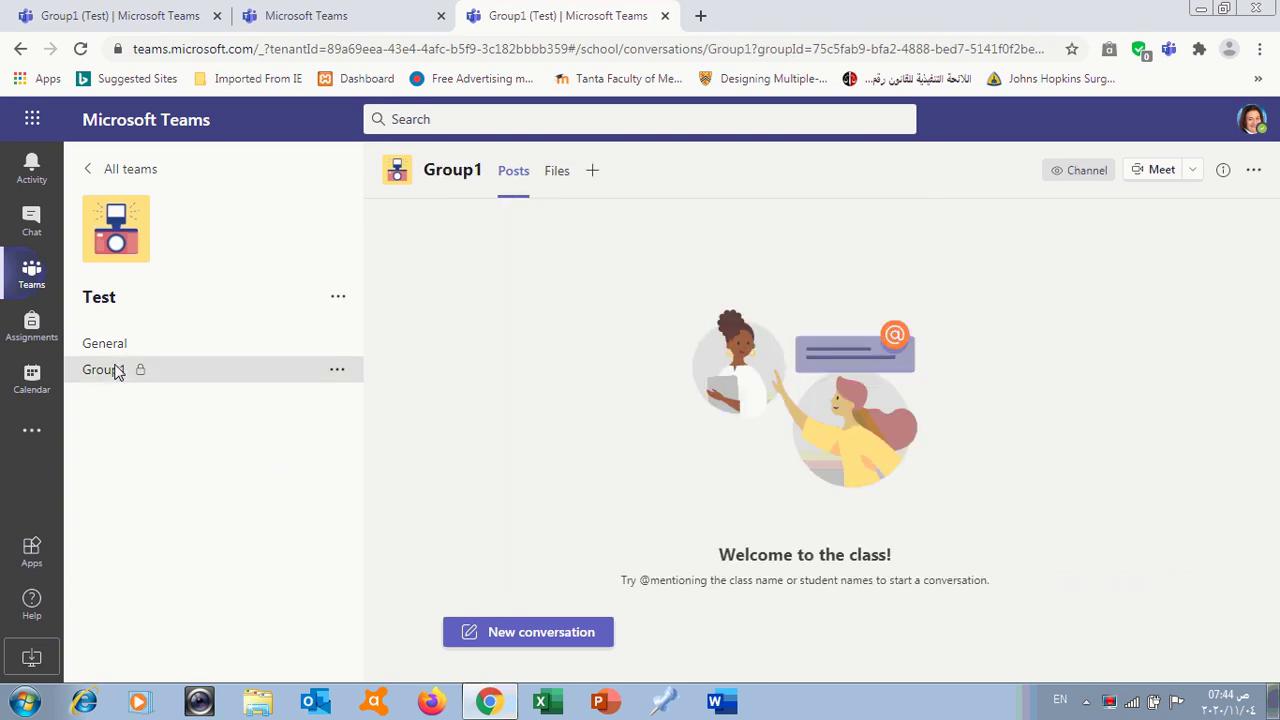